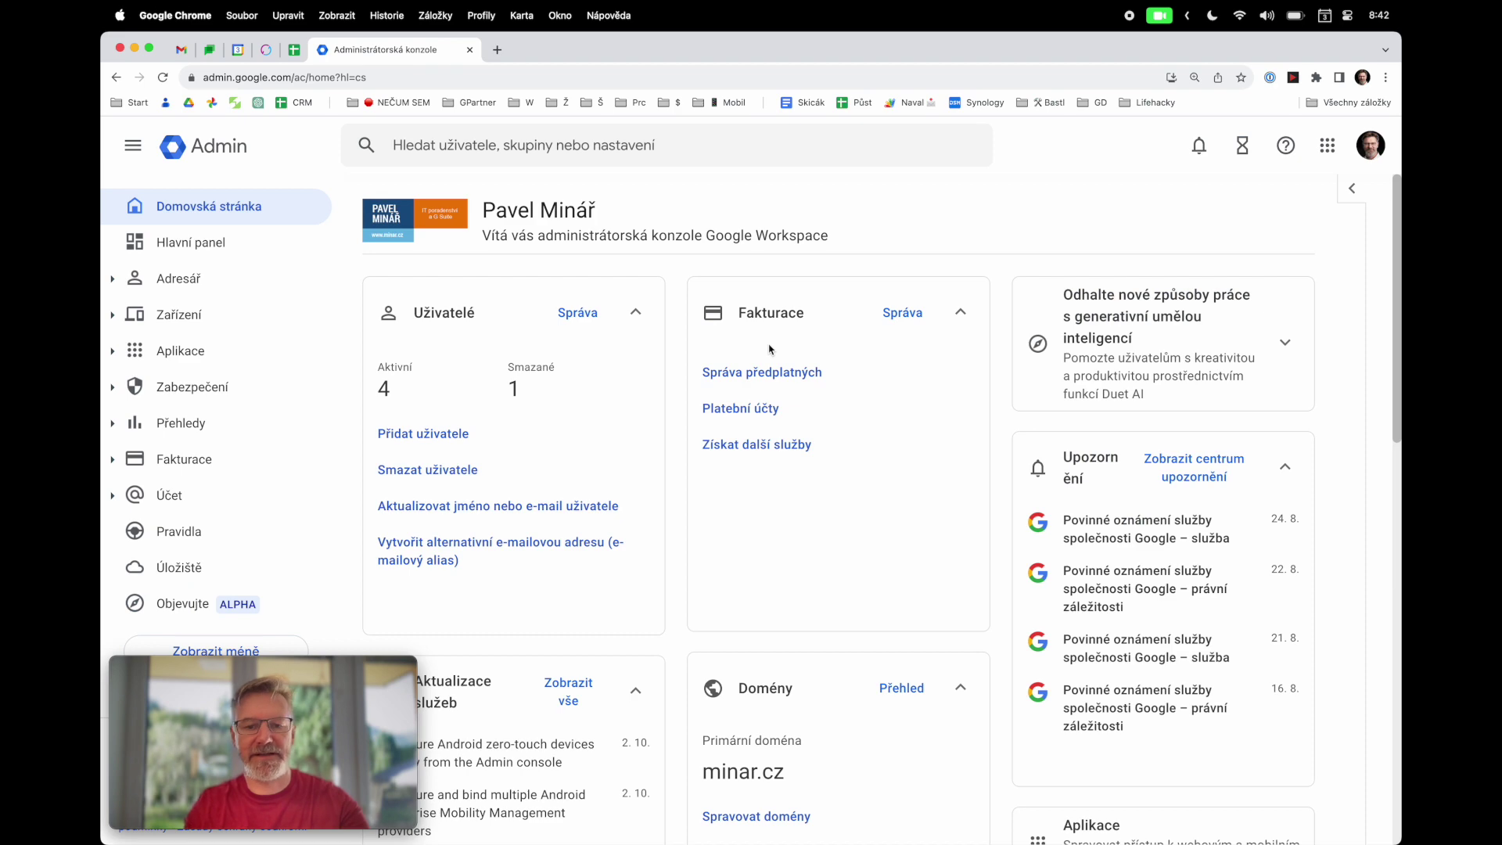
# Open the domain management page and start adding a new domain named mynar.cz
pyautogui.scroll(-5, 770, 350)
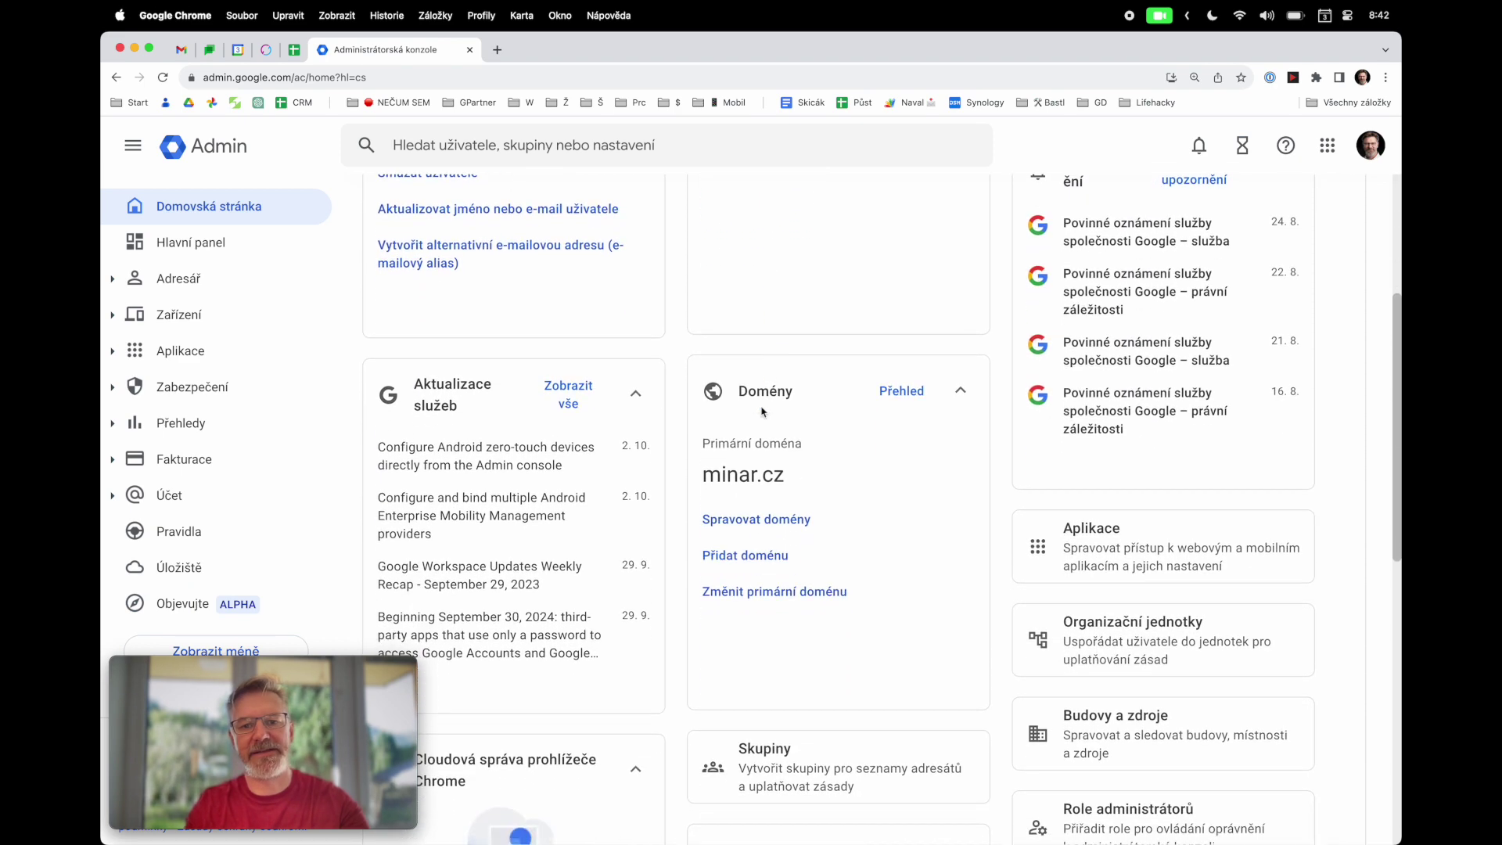
pyautogui.click(724, 520)
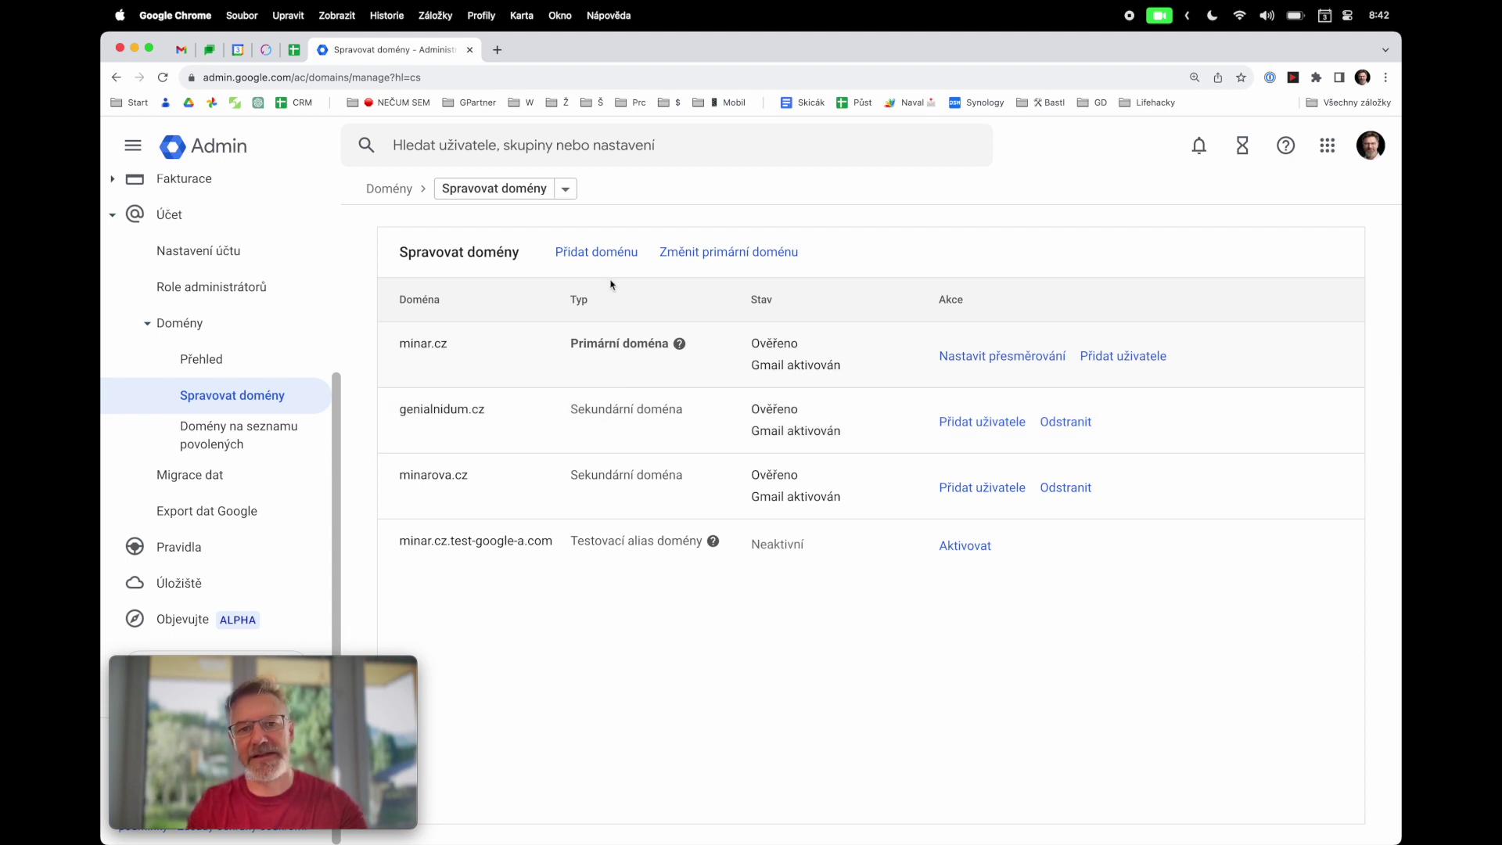
pyautogui.click(599, 255)
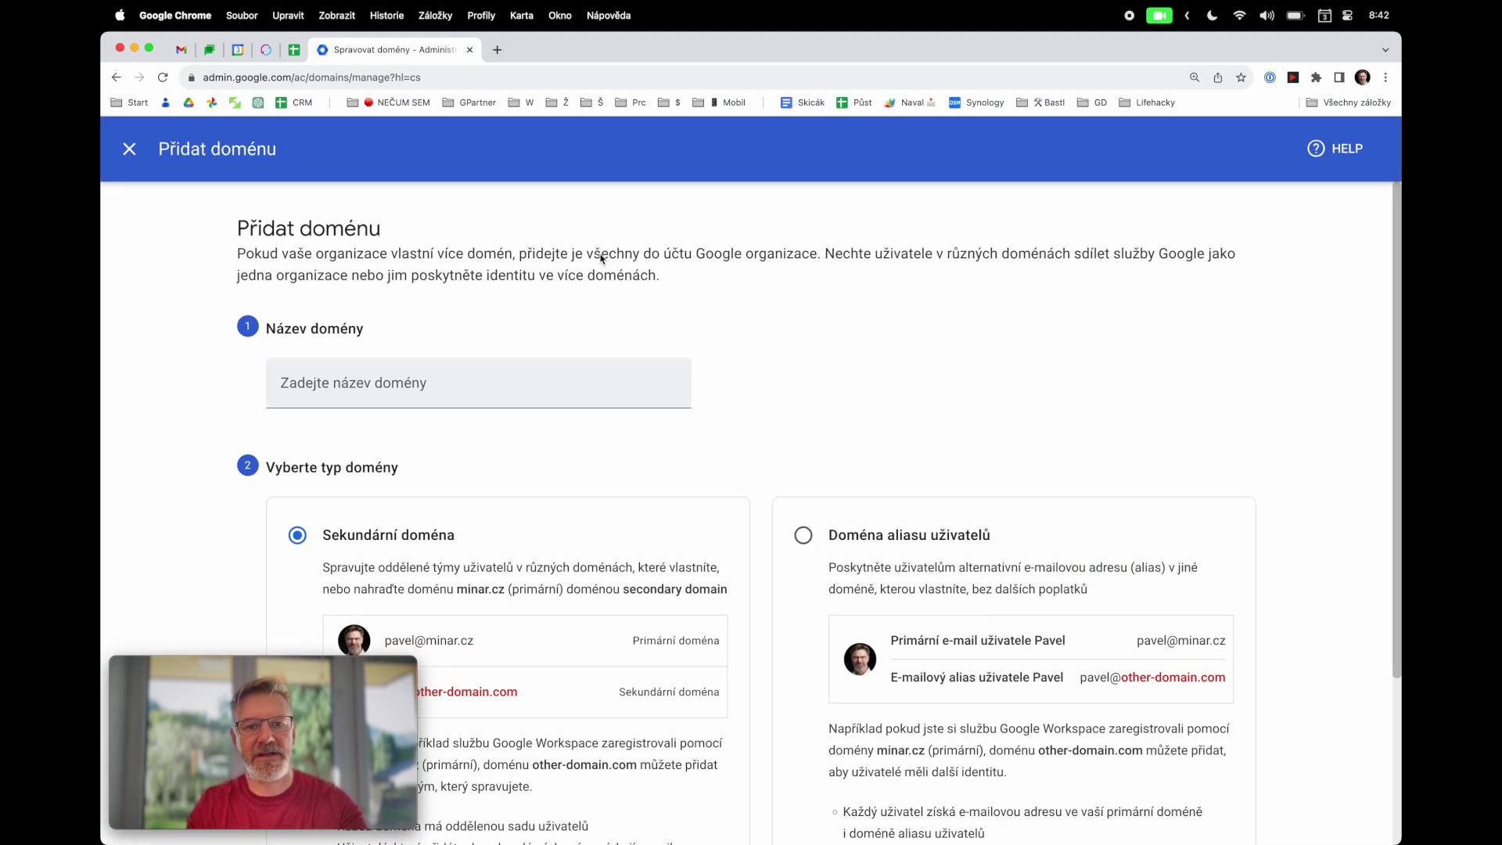
pyautogui.click(403, 397)
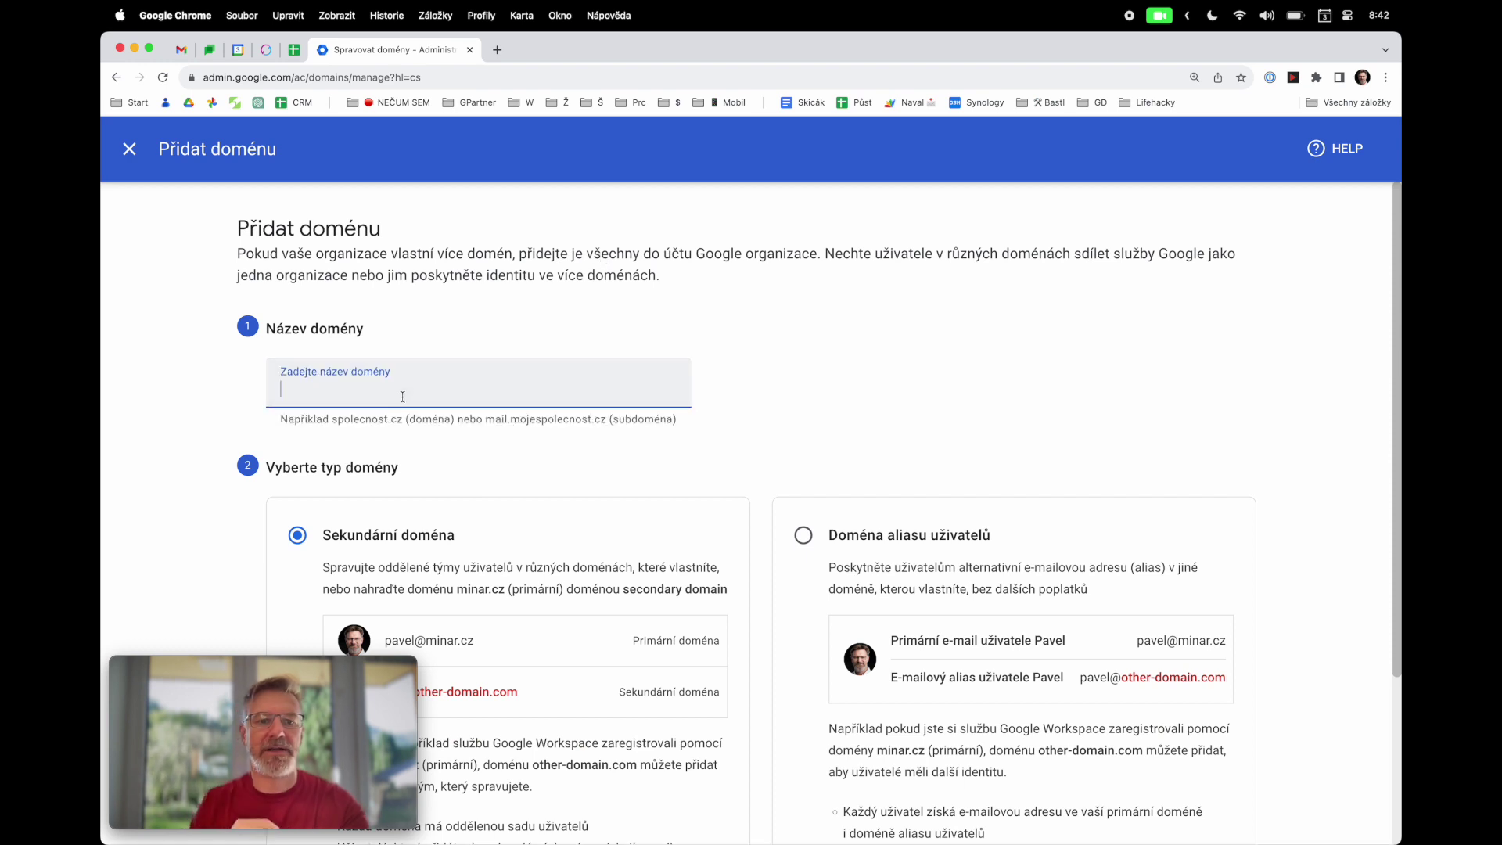
pyautogui.write('myn')
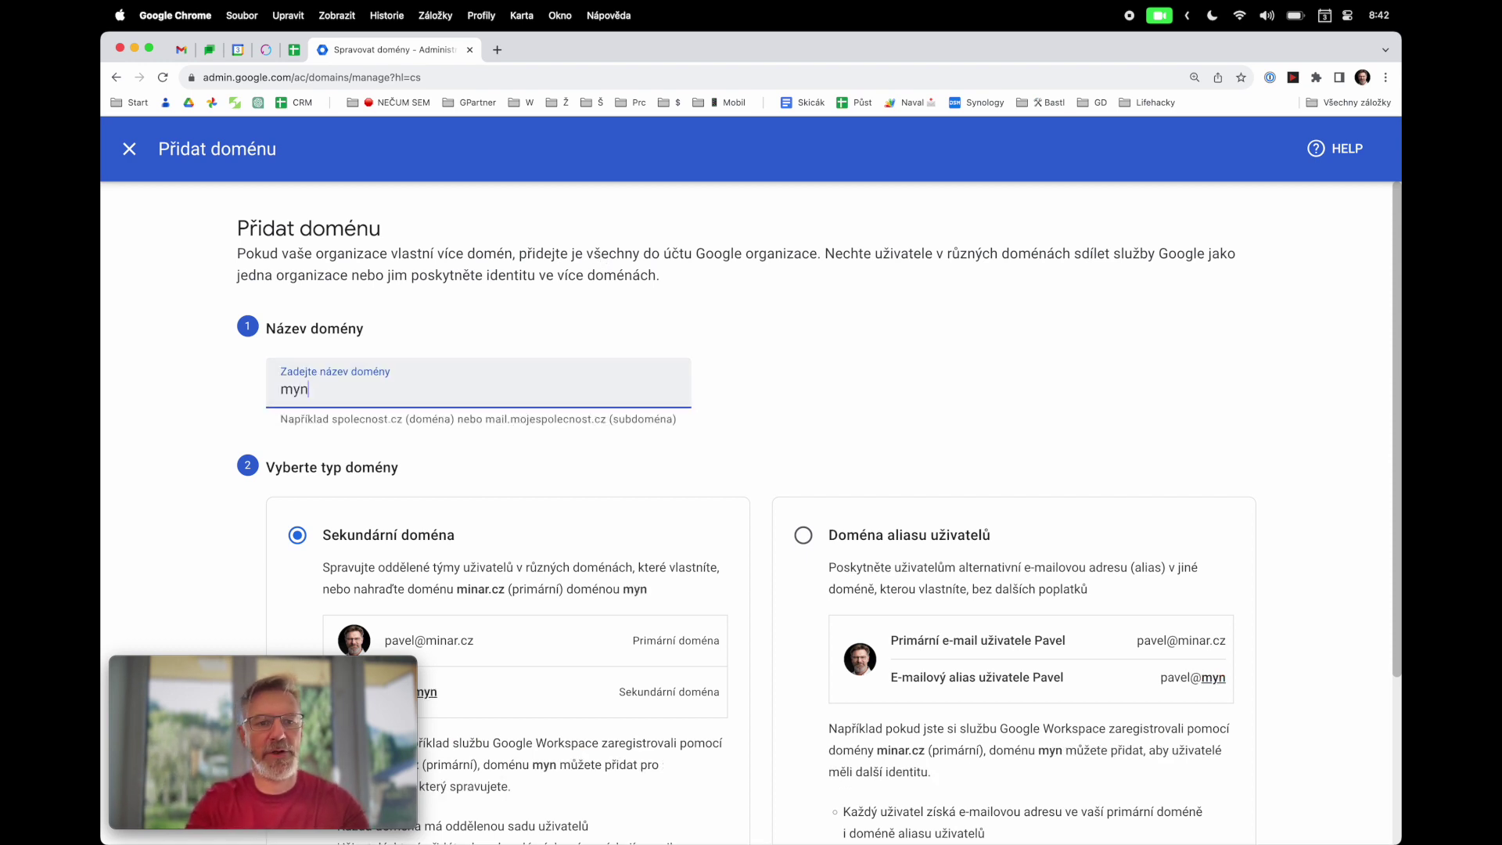
pyautogui.write('ar.cz')
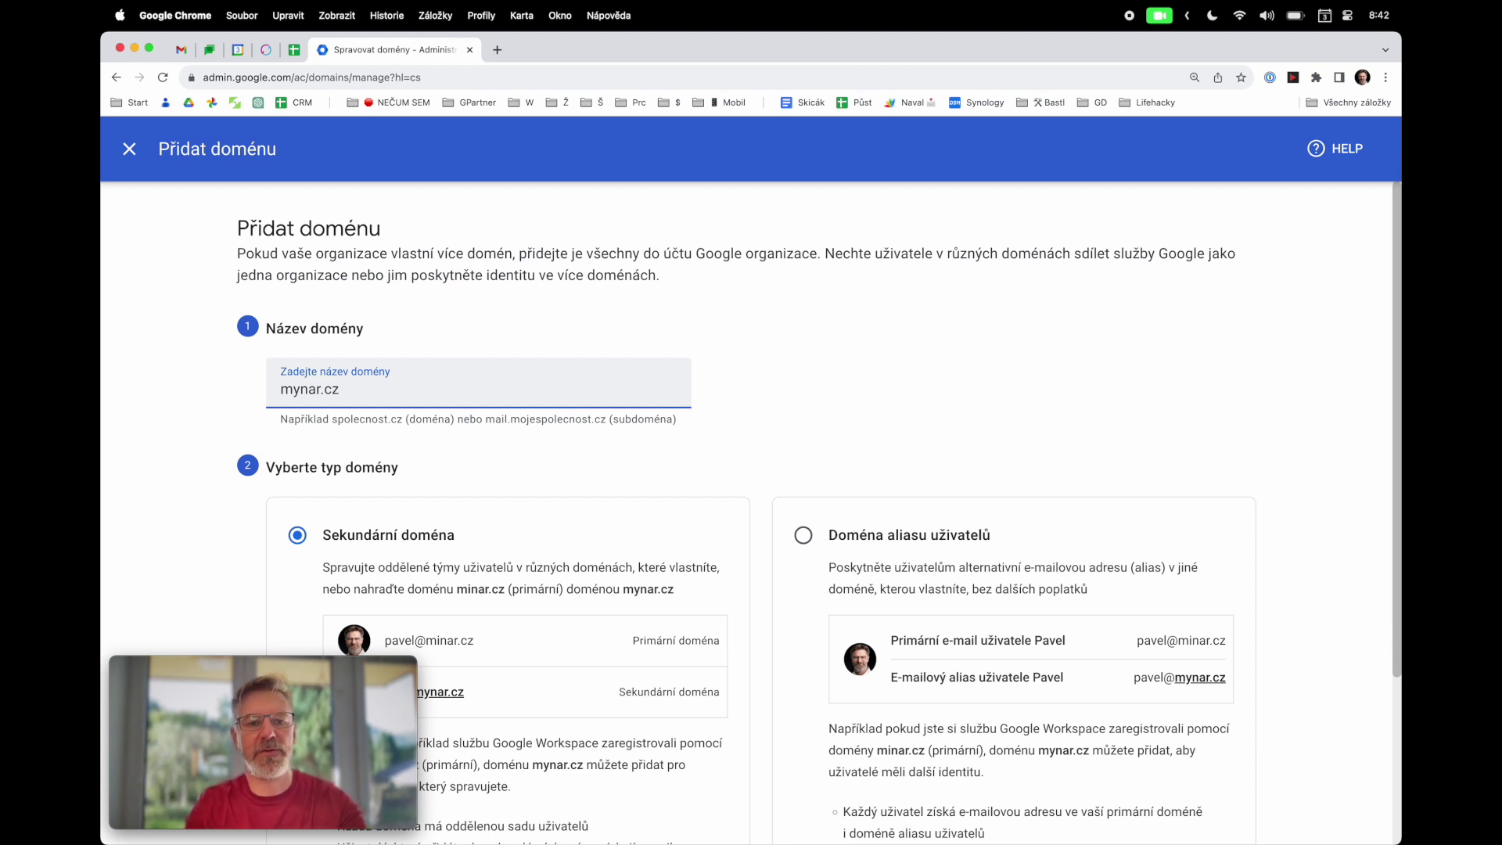
# Compare the secondary domain and user alias domain options for the new domain
pyautogui.scroll(-5, 563, 488)
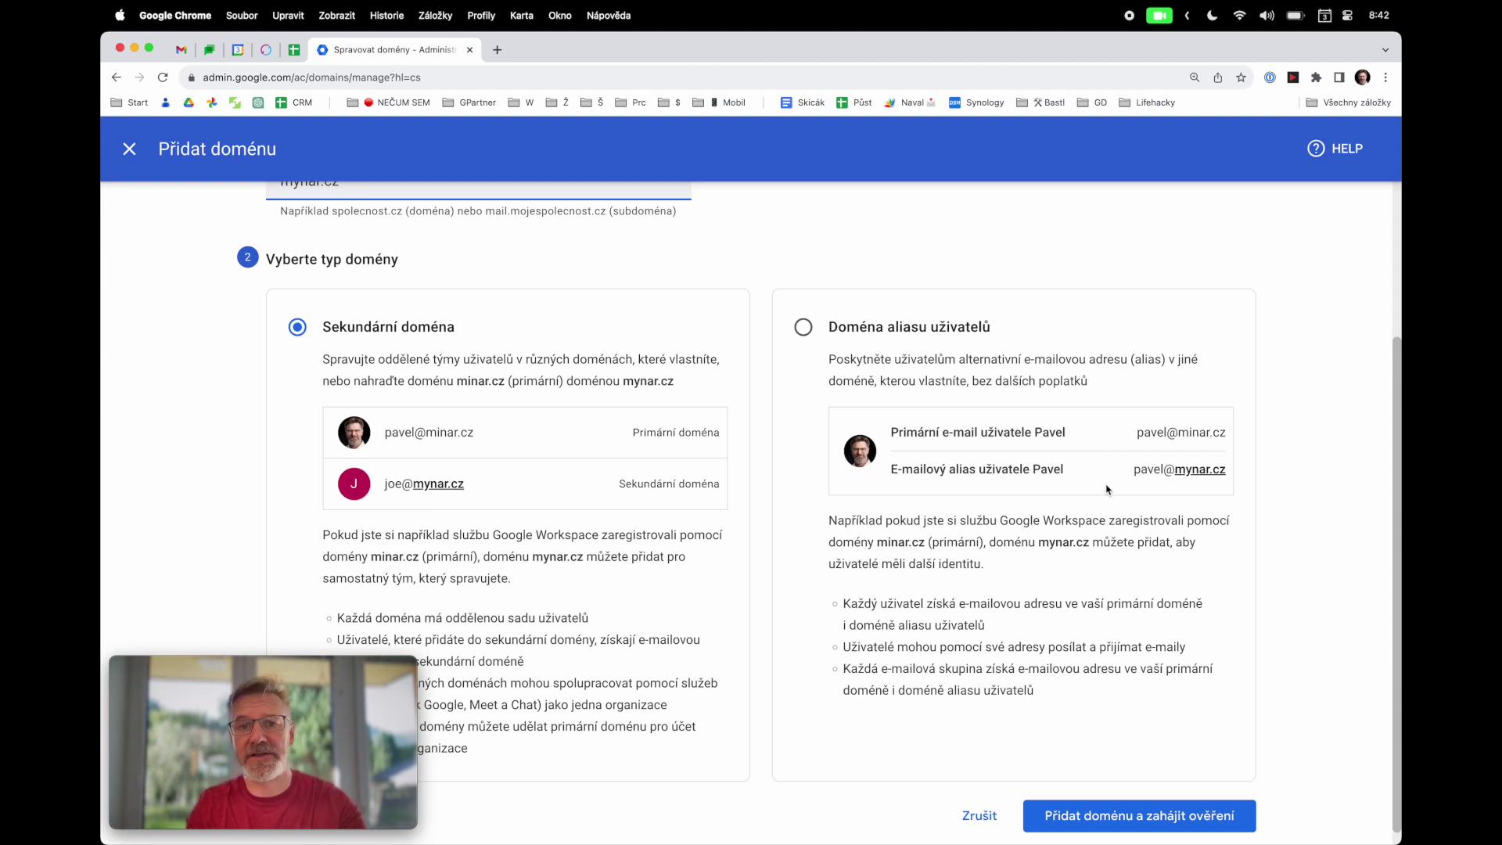
pyautogui.scroll(2, 1107, 489)
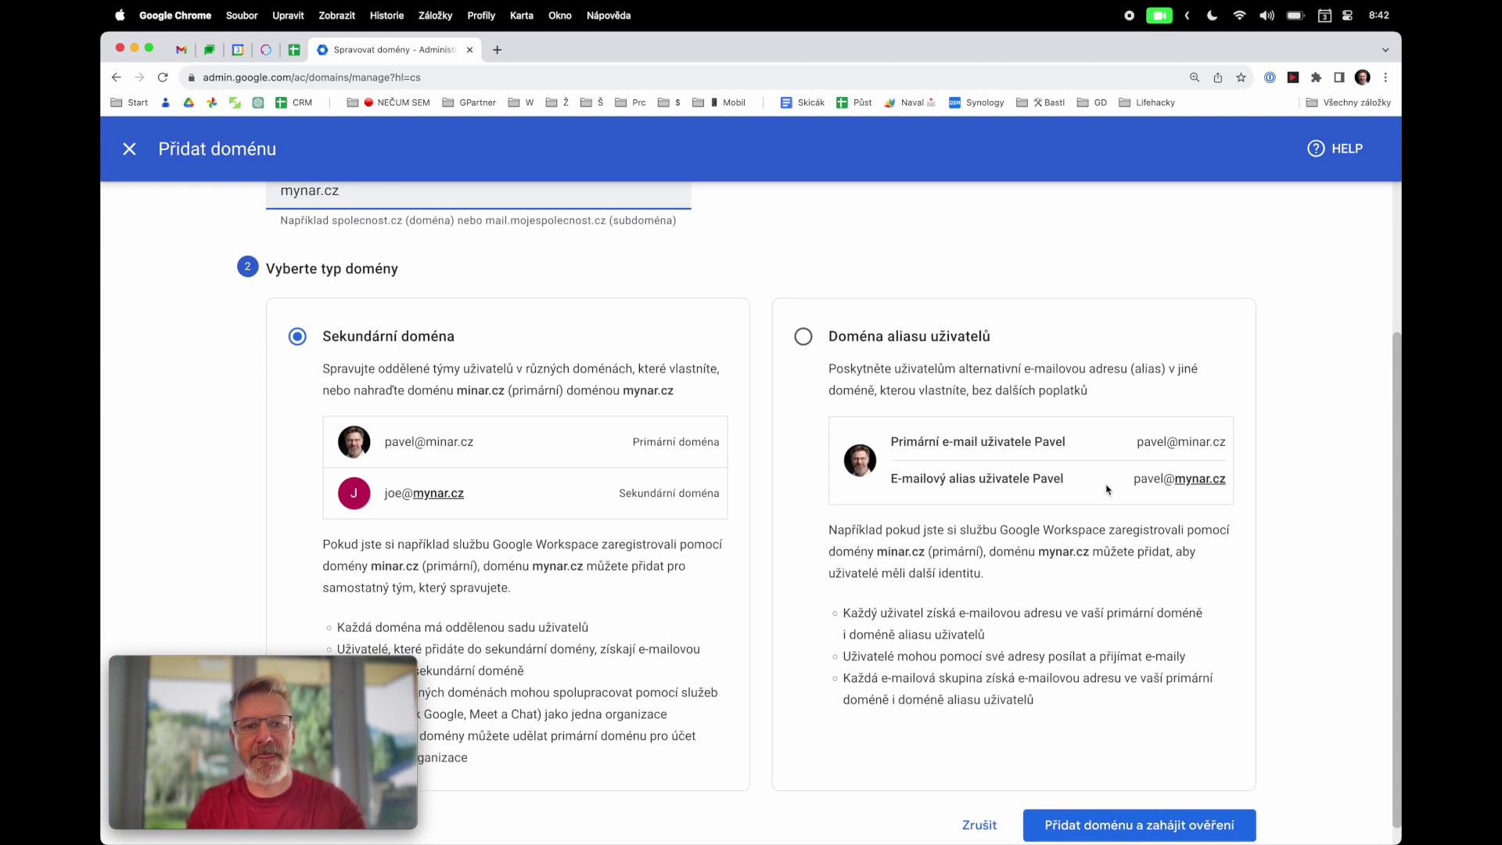
pyautogui.scroll(3, 1106, 489)
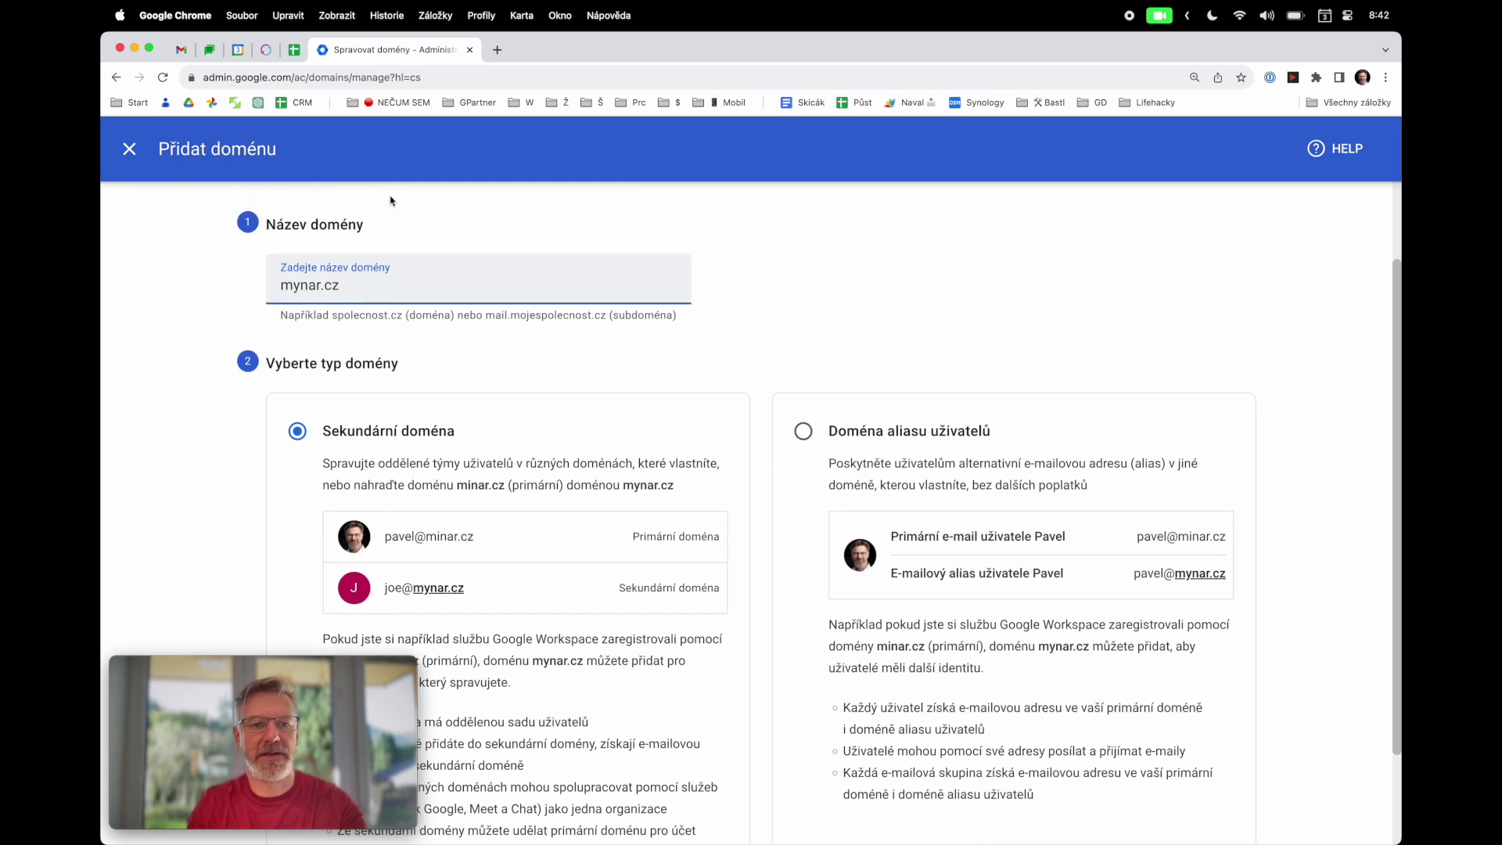
# Replace the new domain's name with minarova.cz and close the form without adding the domain
pyautogui.press('super+a')
pyautogui.write('mi')
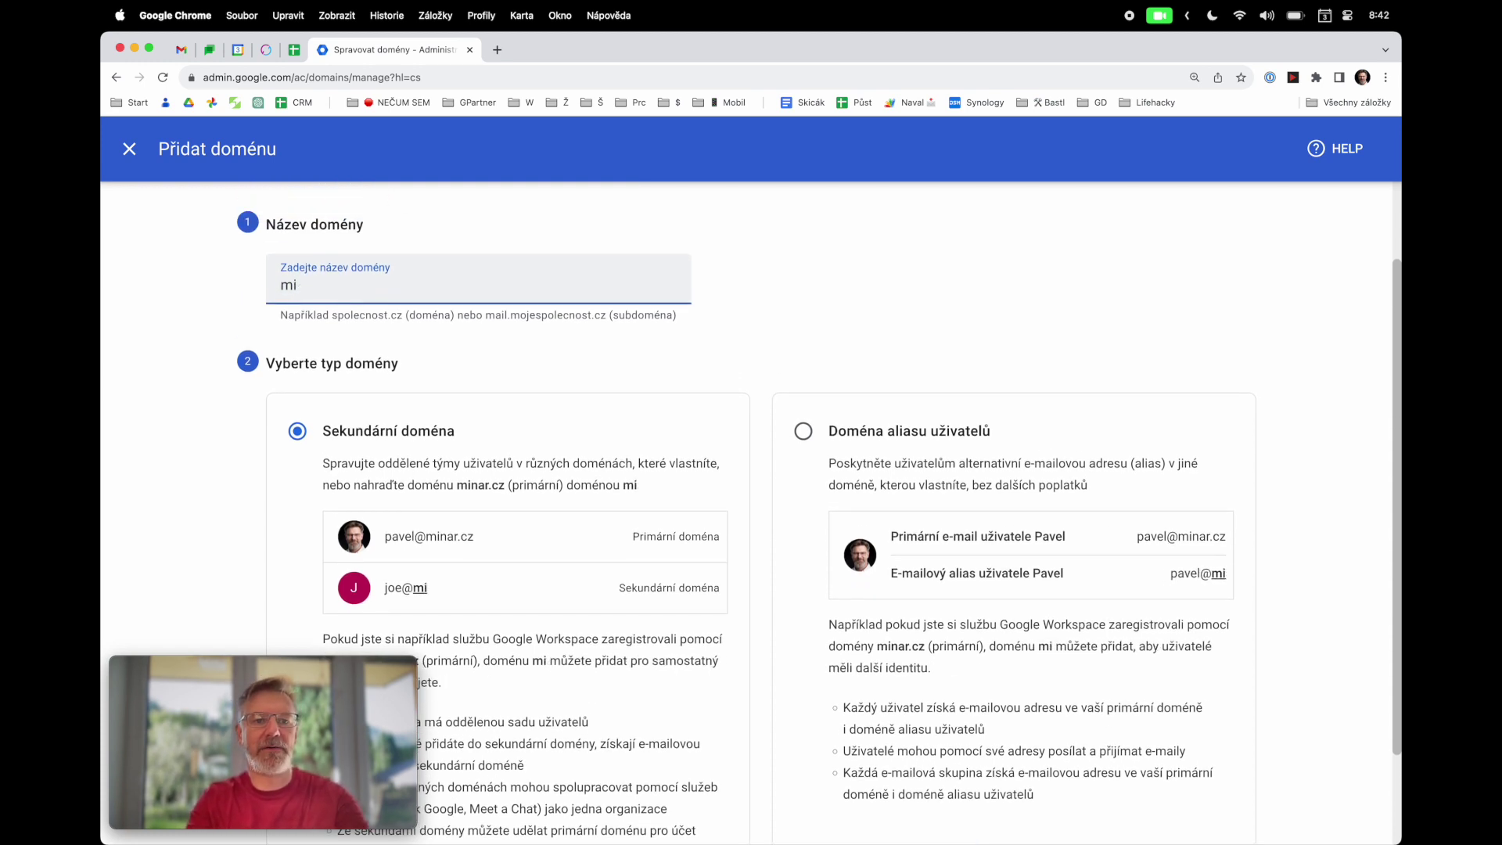
pyautogui.write('narova.cz')
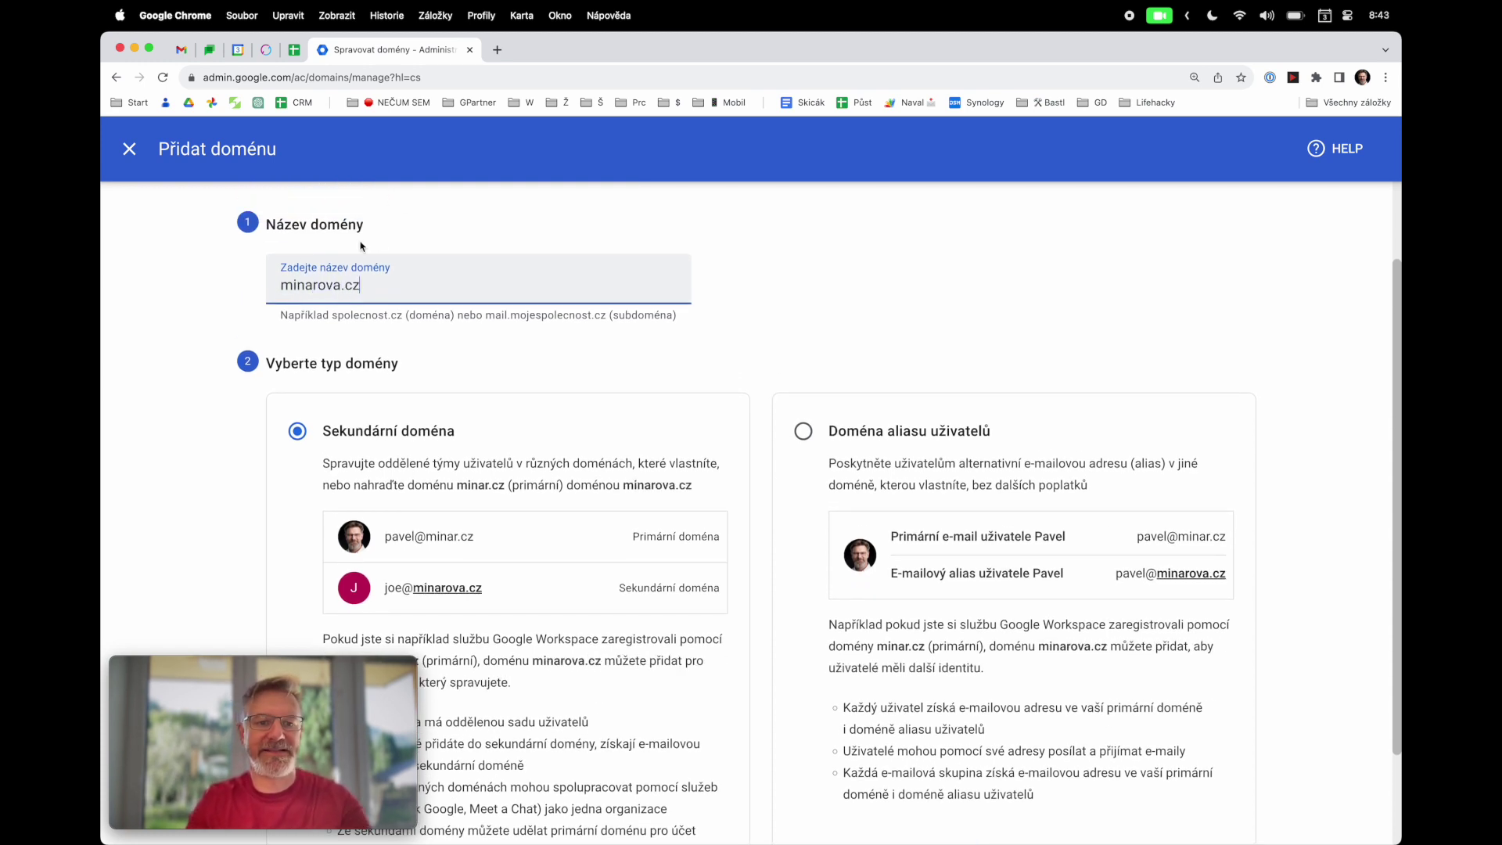
pyautogui.scroll(-3, 326, 340)
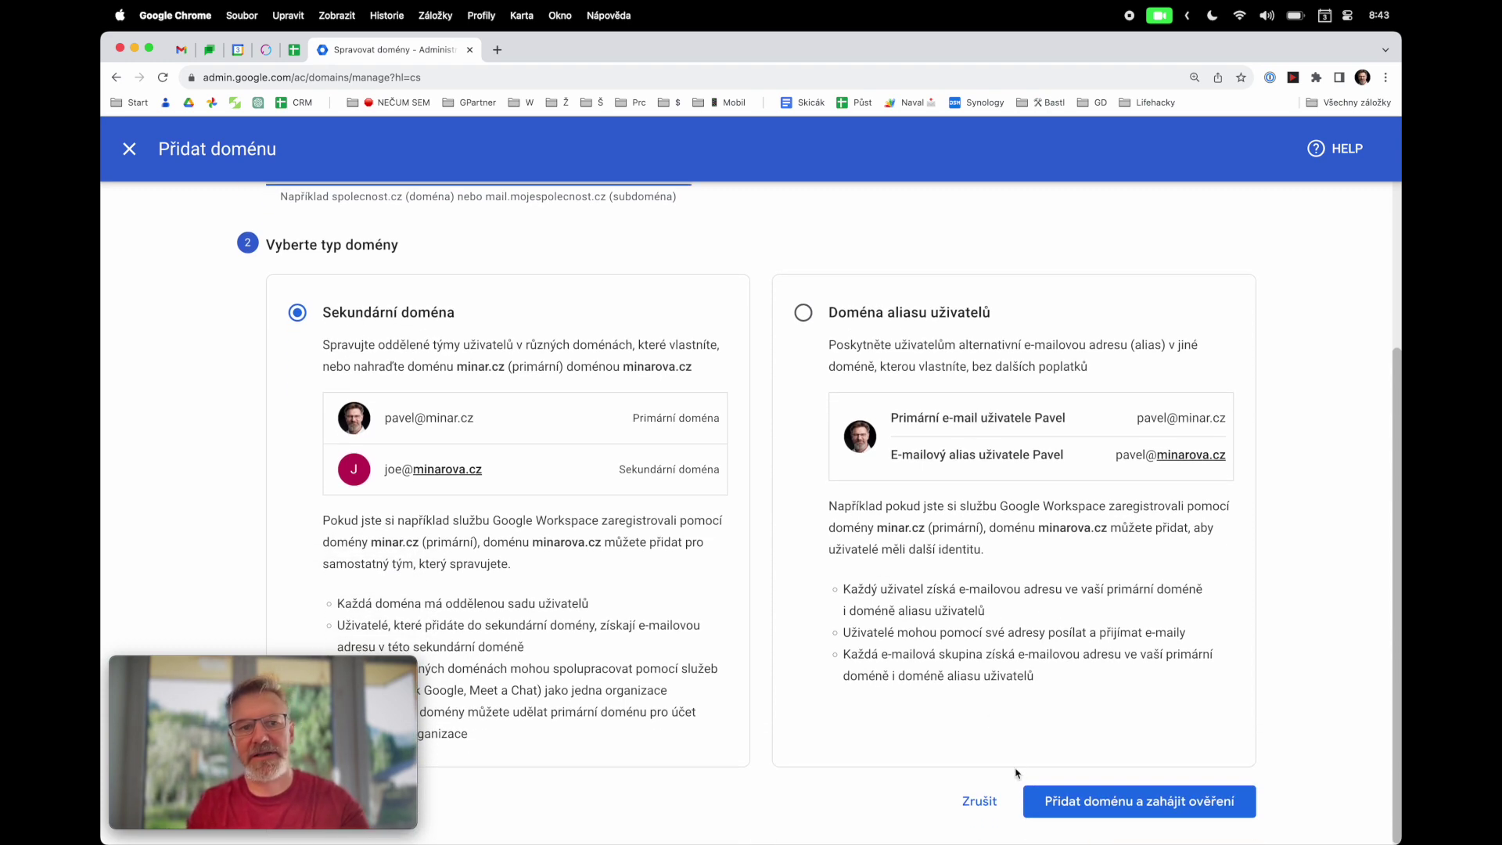
pyautogui.click(129, 149)
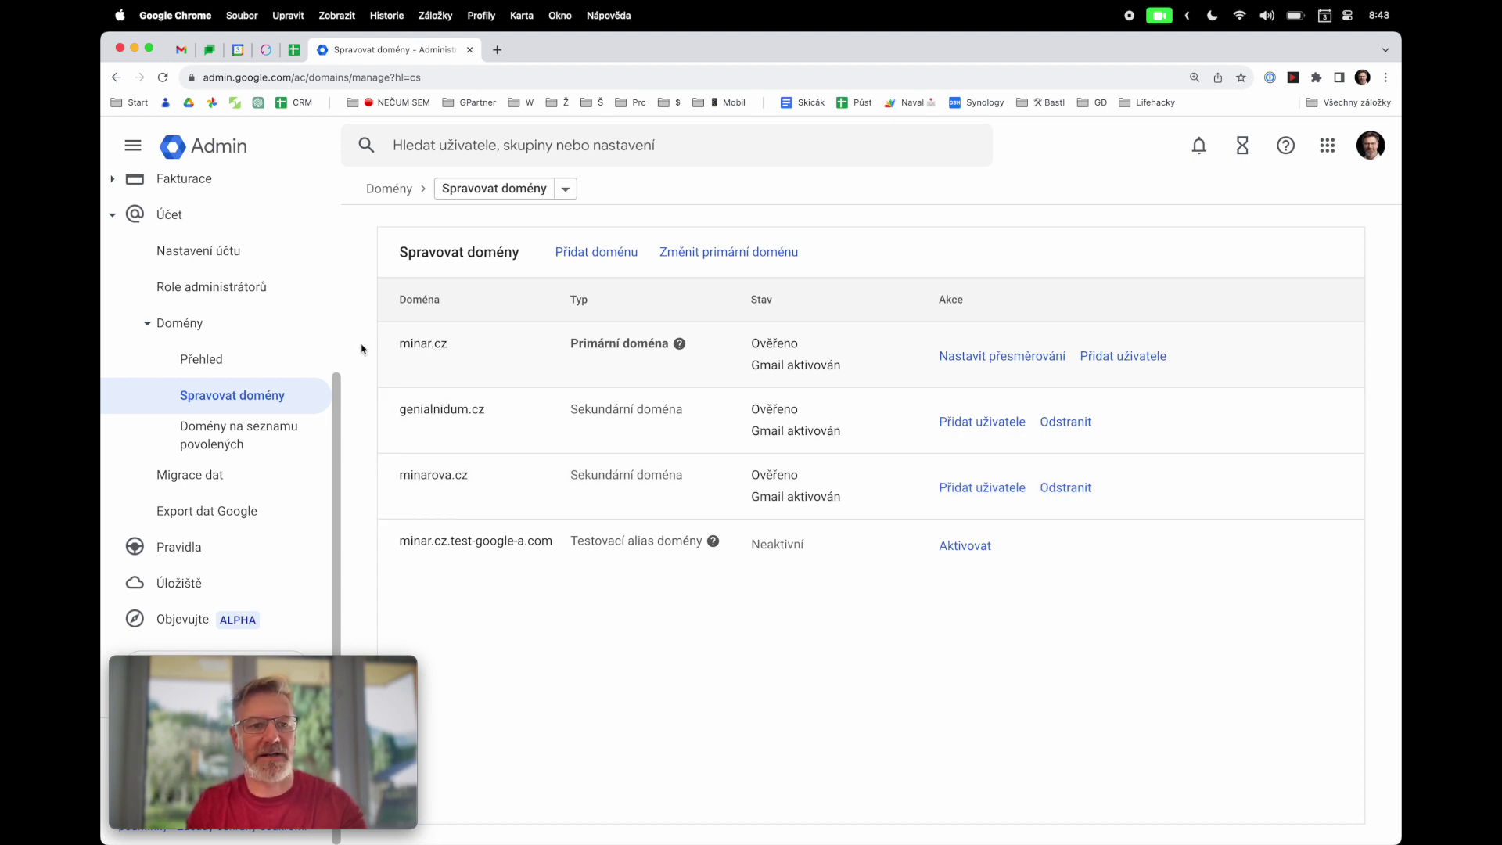
# Check in the new user form which domains are offered for the primary e-mail, and close it without adding a user
pyautogui.scroll(2, 208, 270)
pyautogui.scroll(5, 202, 264)
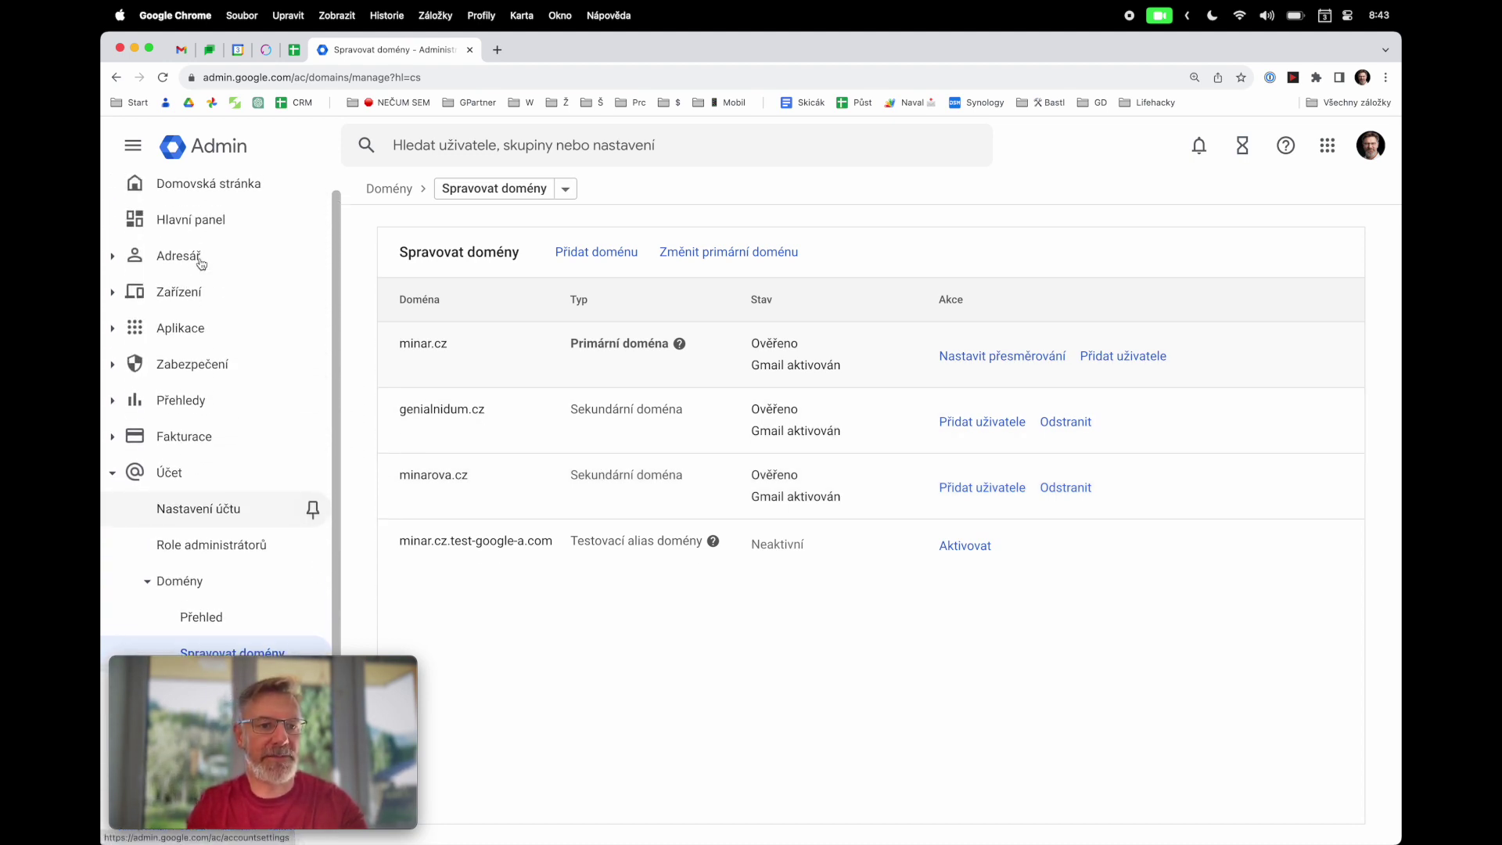
pyautogui.click(198, 256)
pyautogui.click(198, 293)
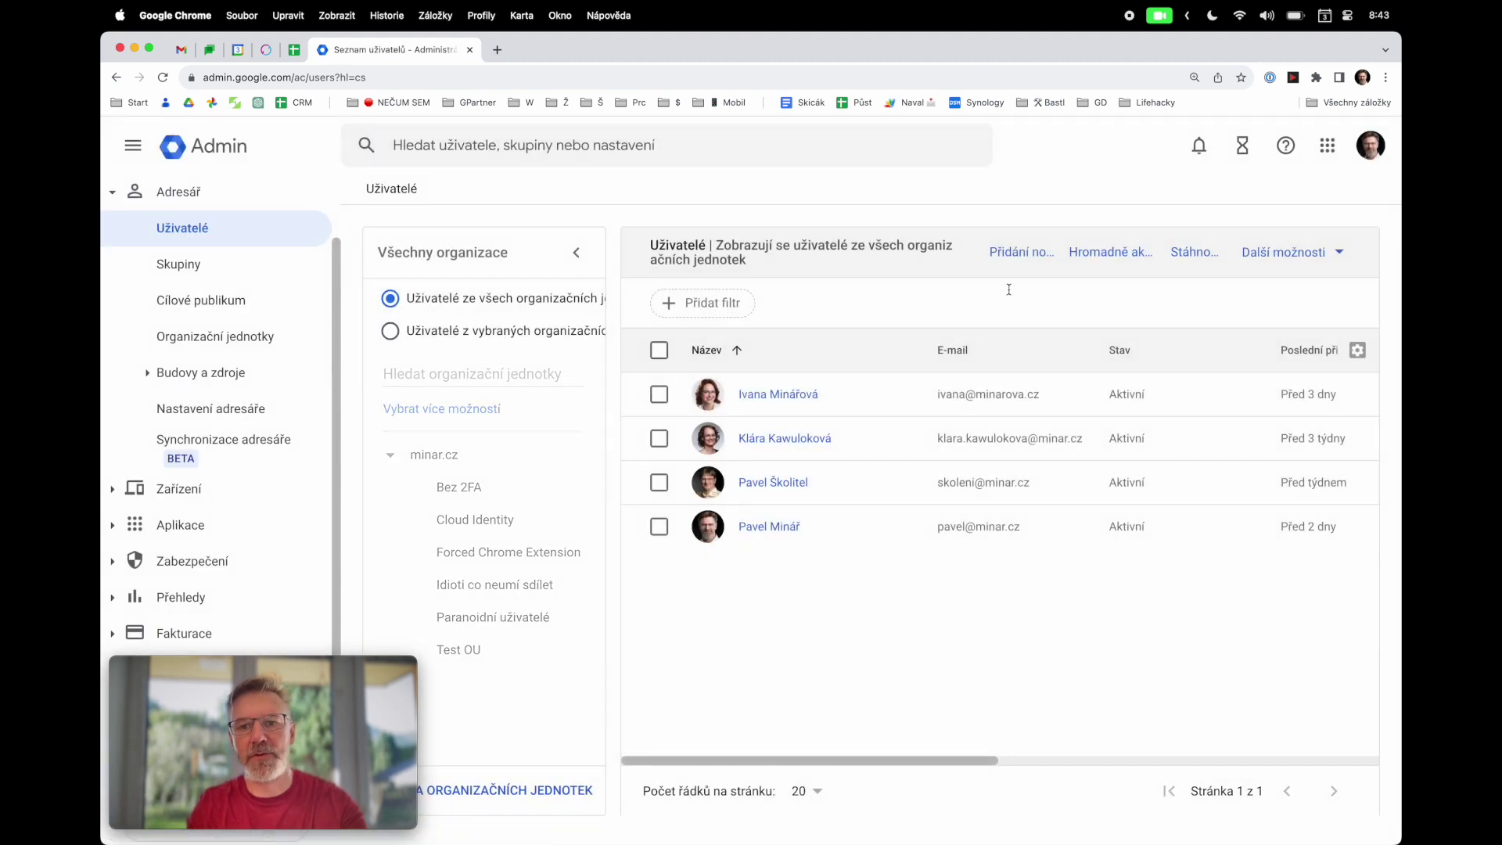
pyautogui.click(1001, 254)
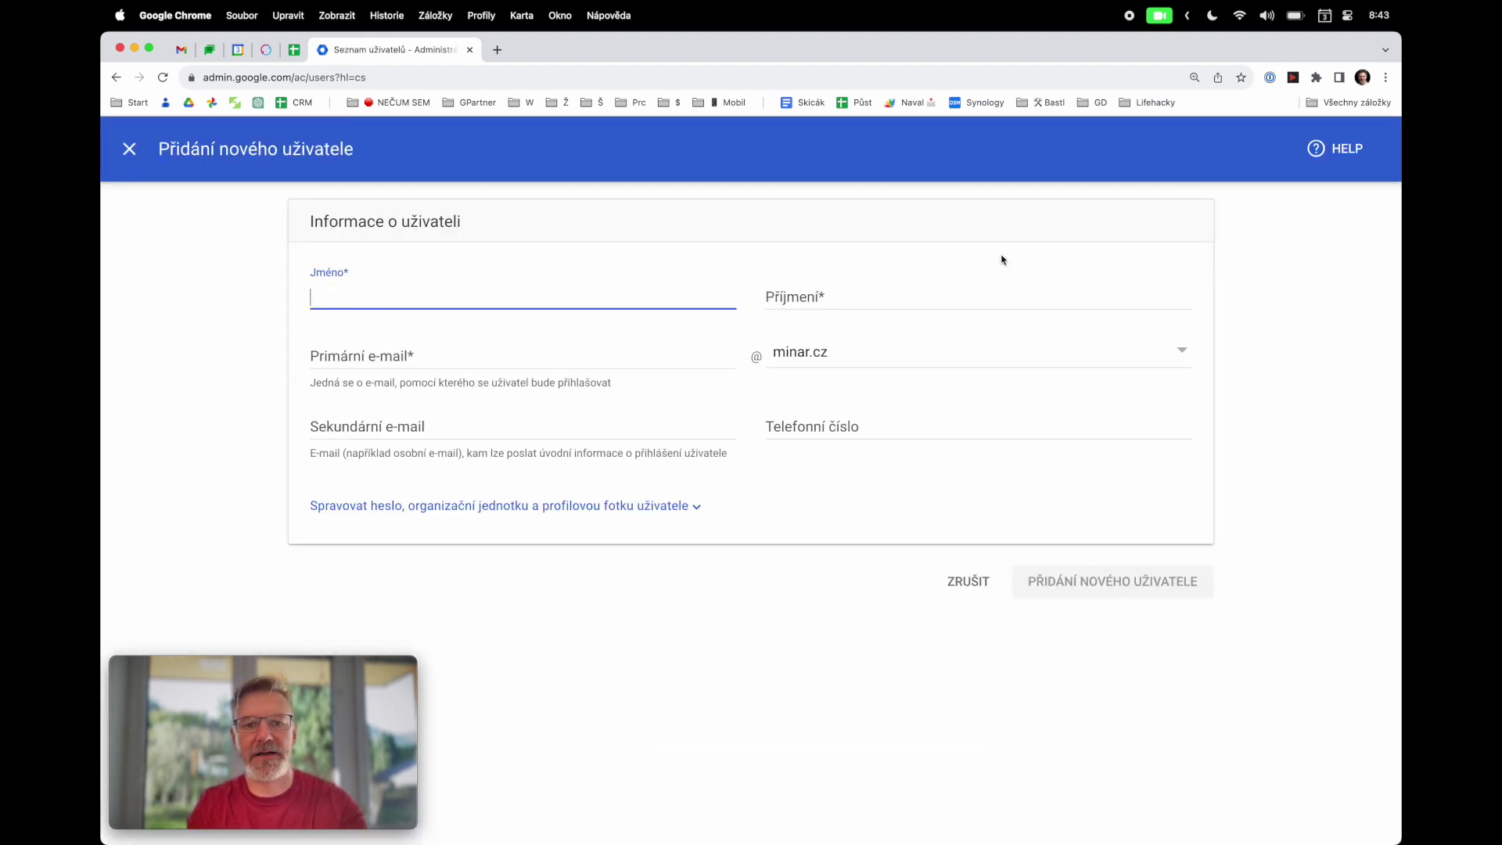
pyautogui.click(847, 350)
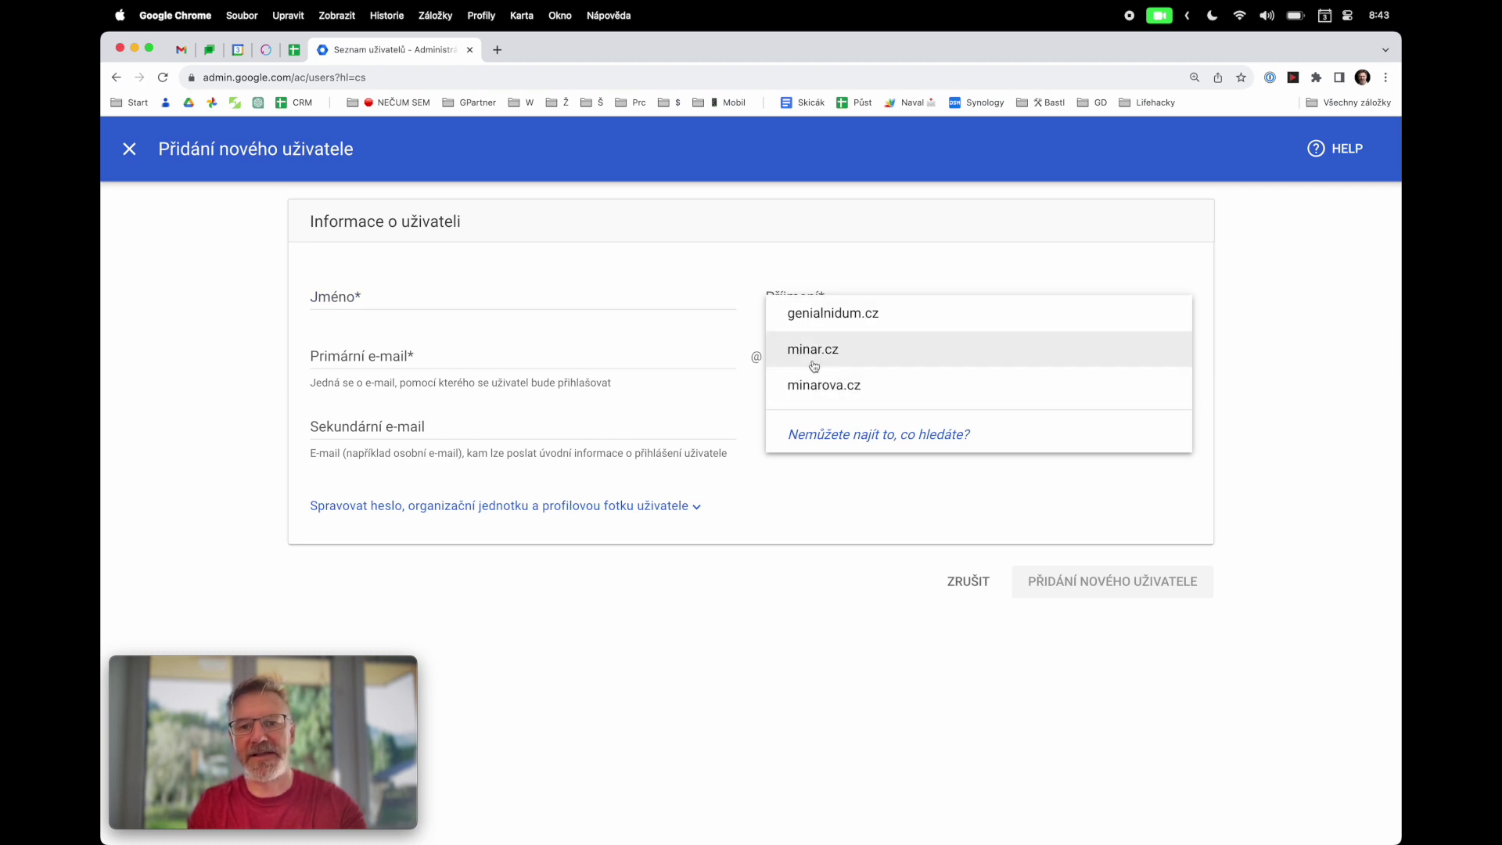
pyautogui.click(131, 146)
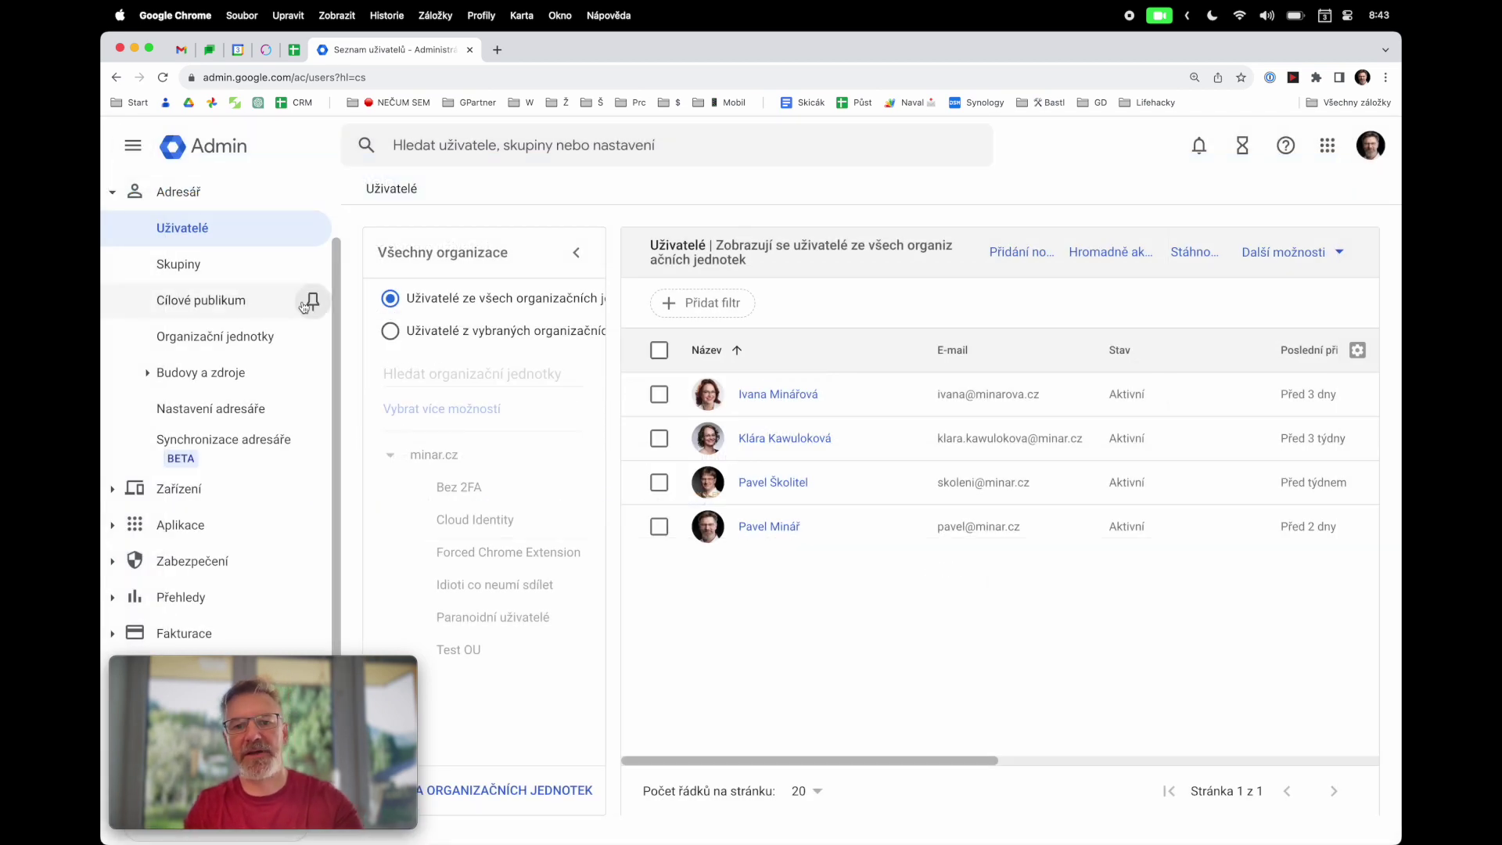
# Examine the alternative e-mail addresses in the user information of the first listed user, whose primary address is on minarova.cz
pyautogui.moveTo(763, 409)
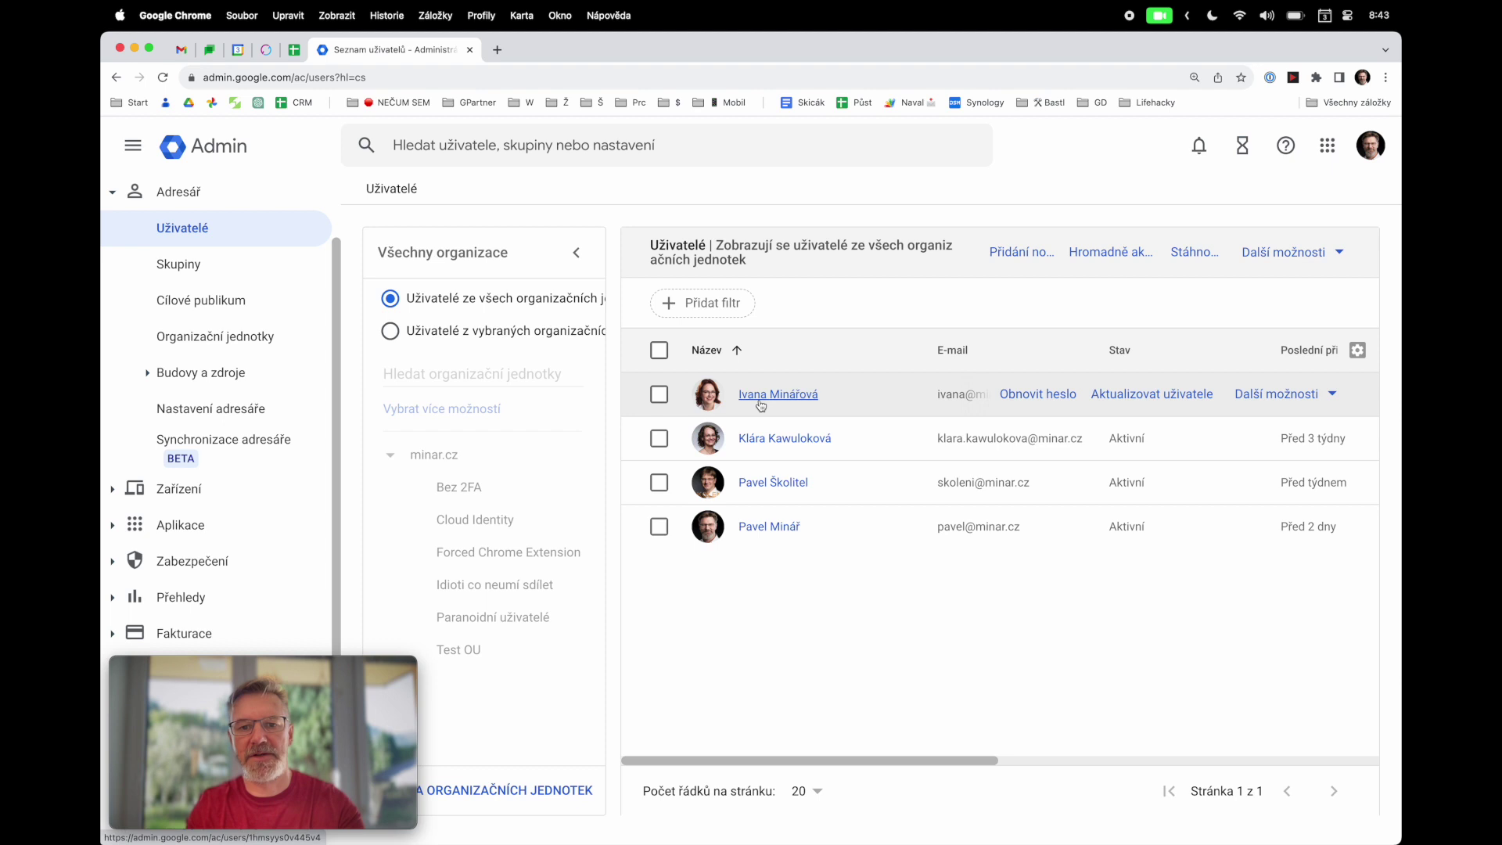
pyautogui.click(760, 397)
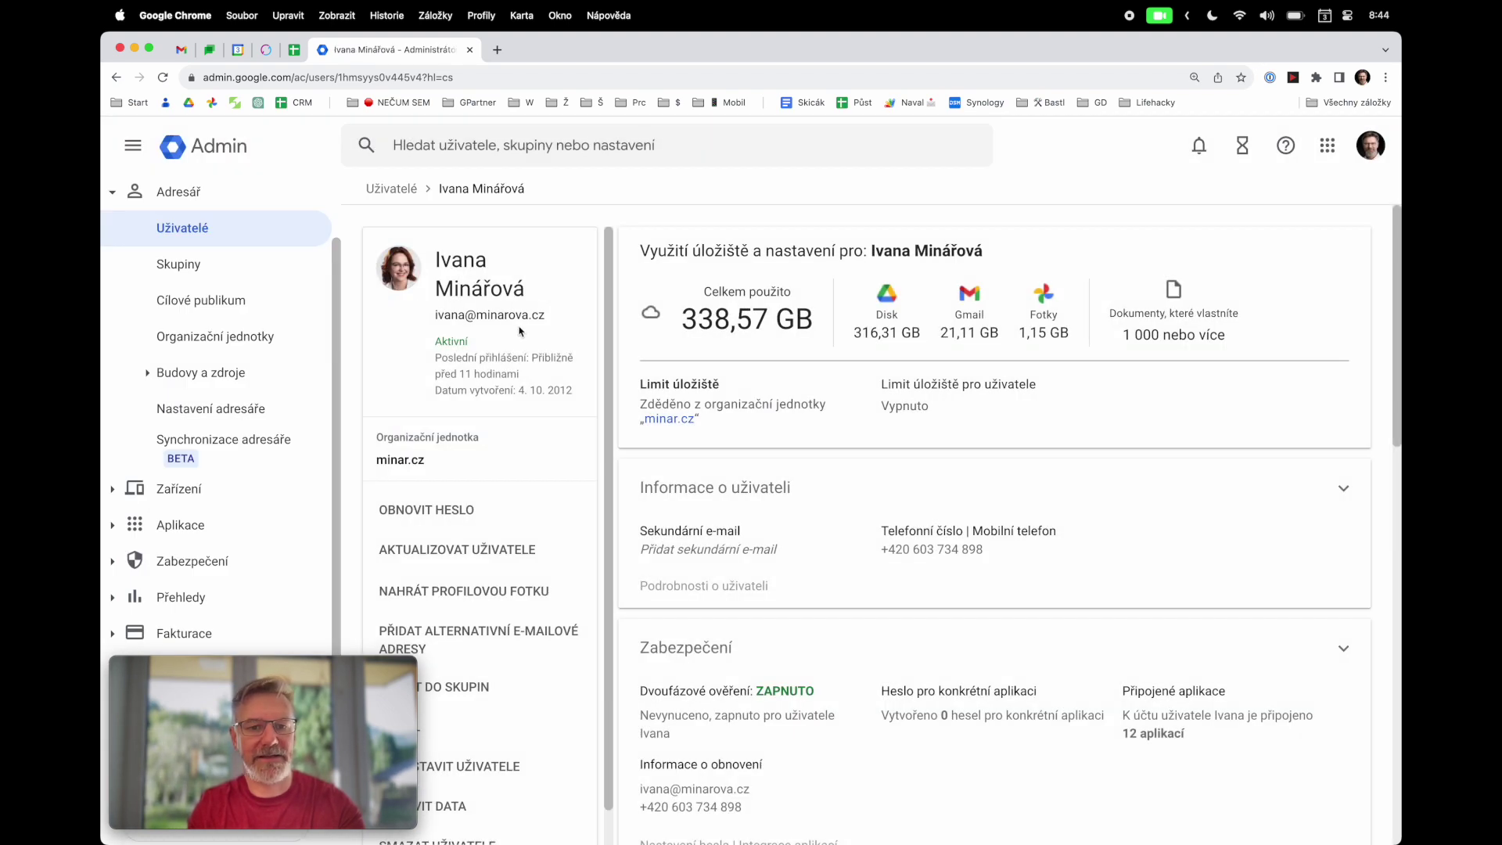
pyautogui.click(874, 516)
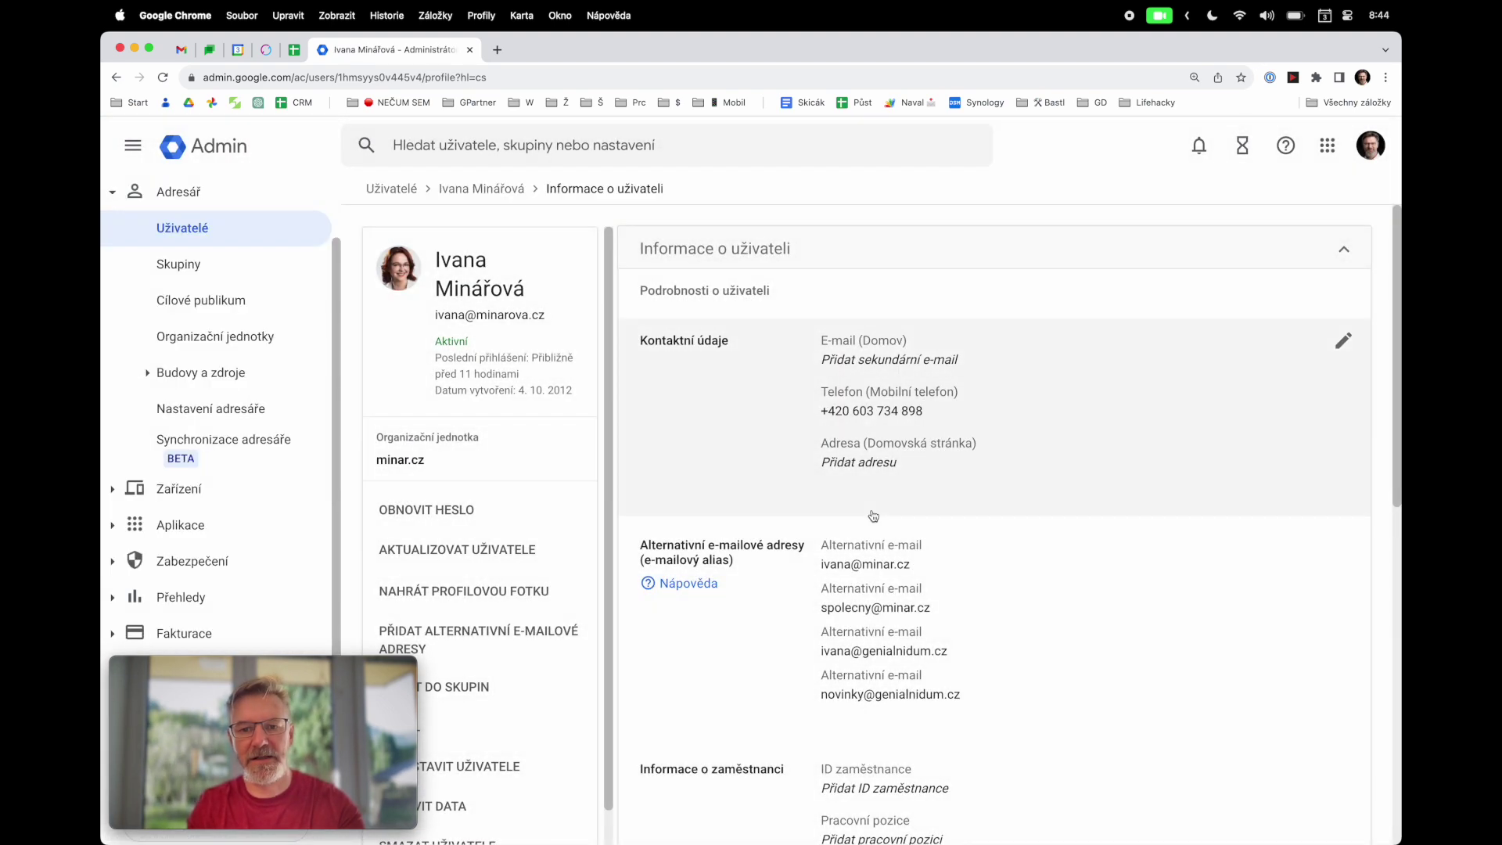
pyautogui.scroll(-2, 874, 516)
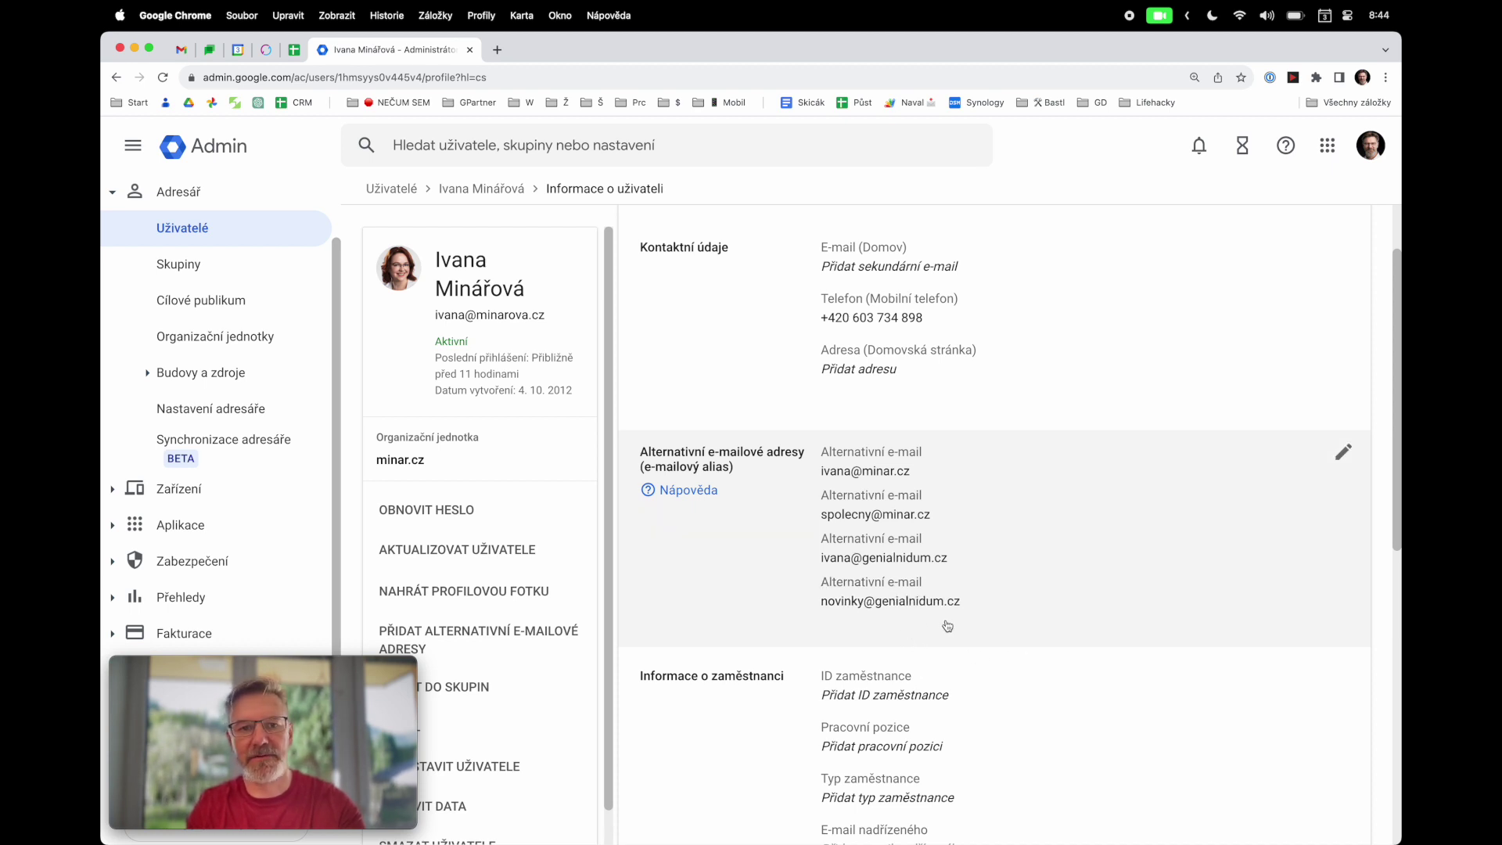
# Examine the alternative e-mail addresses of the second listed user and return to the user list
pyautogui.click(389, 189)
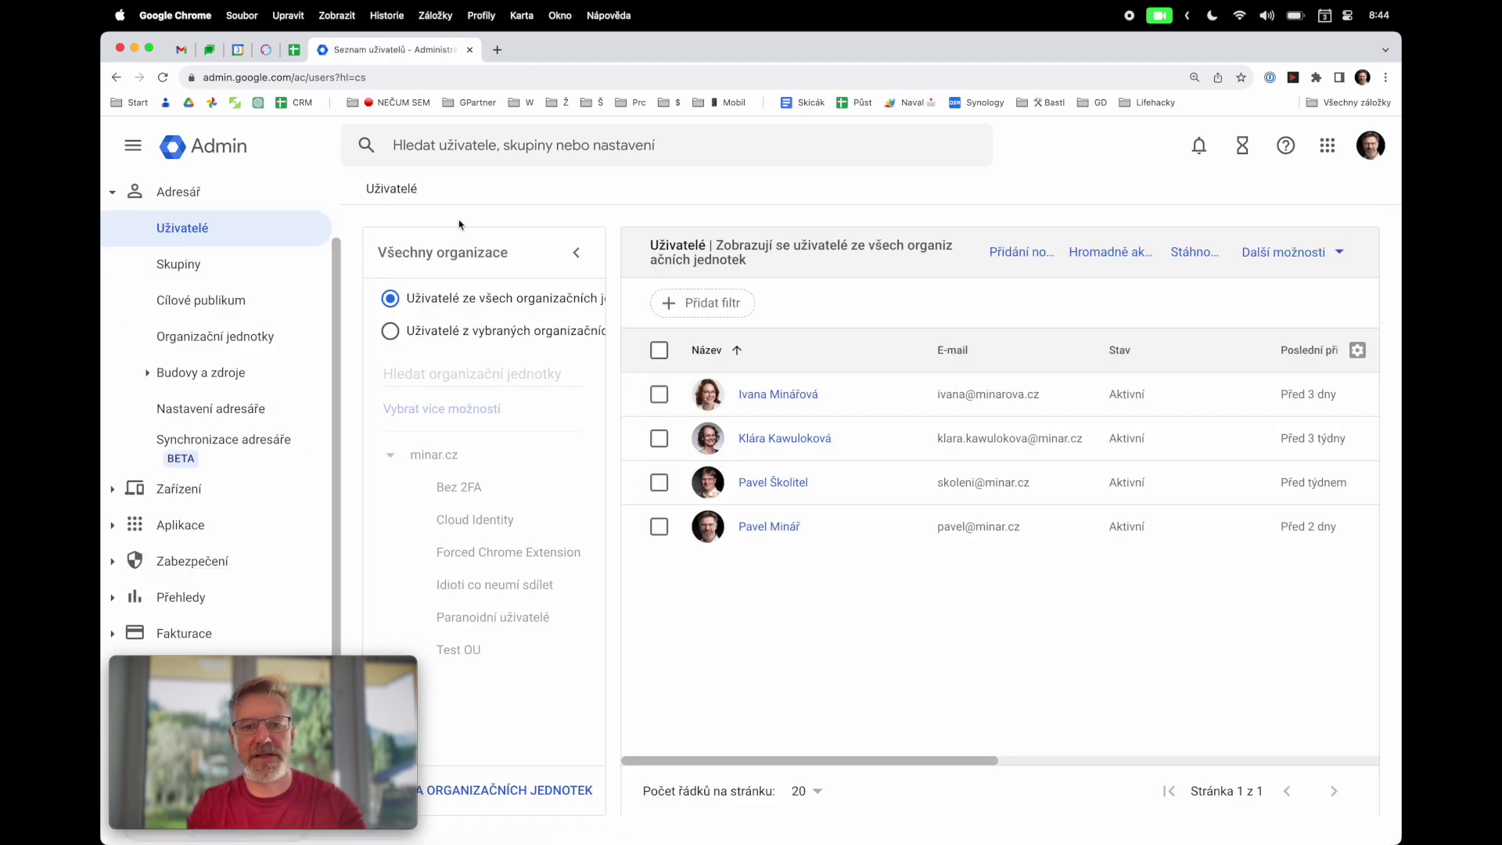
pyautogui.click(771, 442)
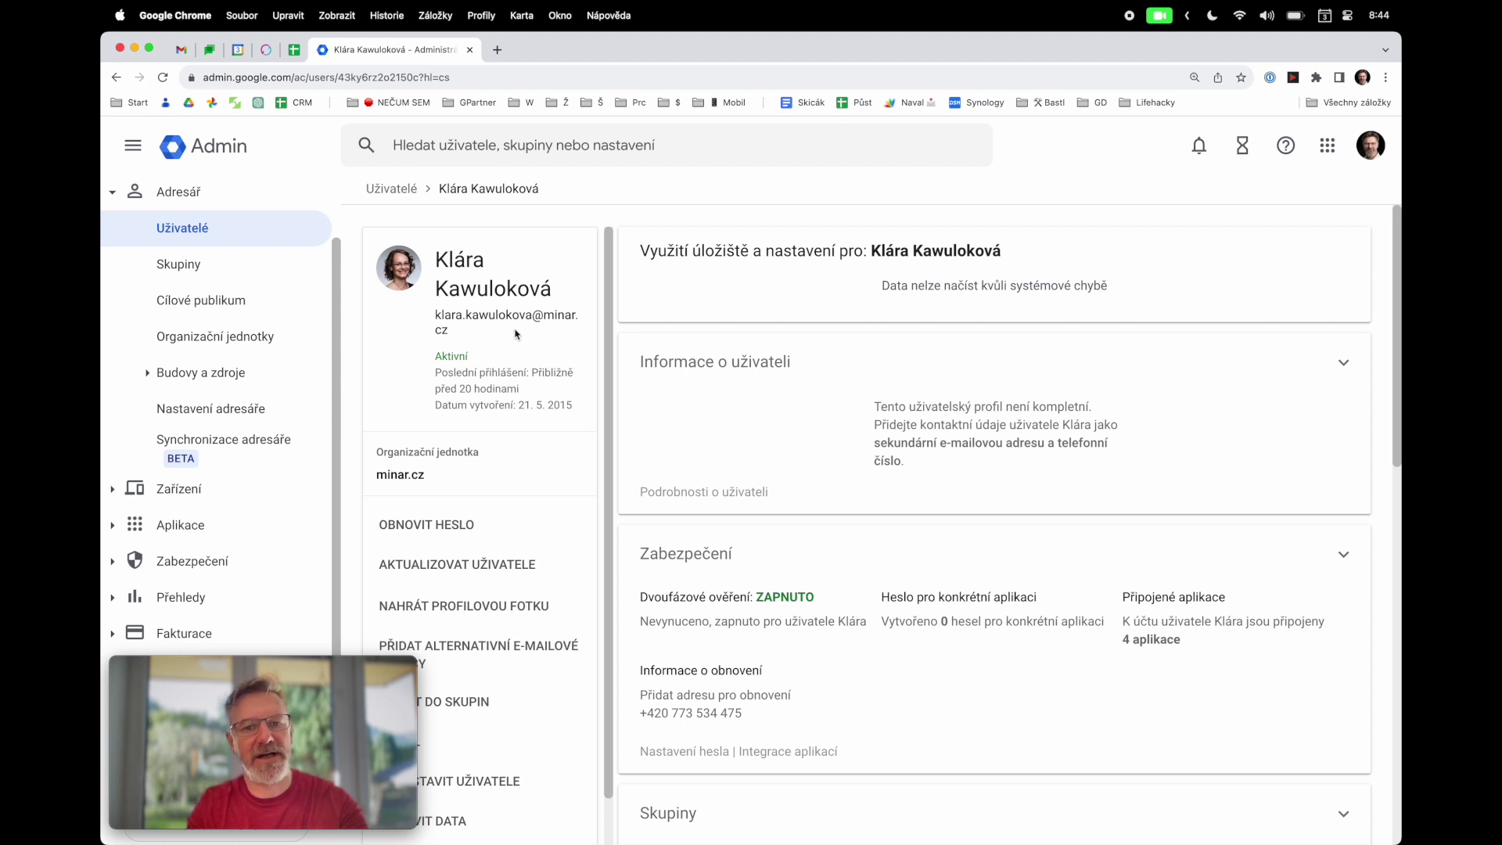
pyautogui.click(752, 453)
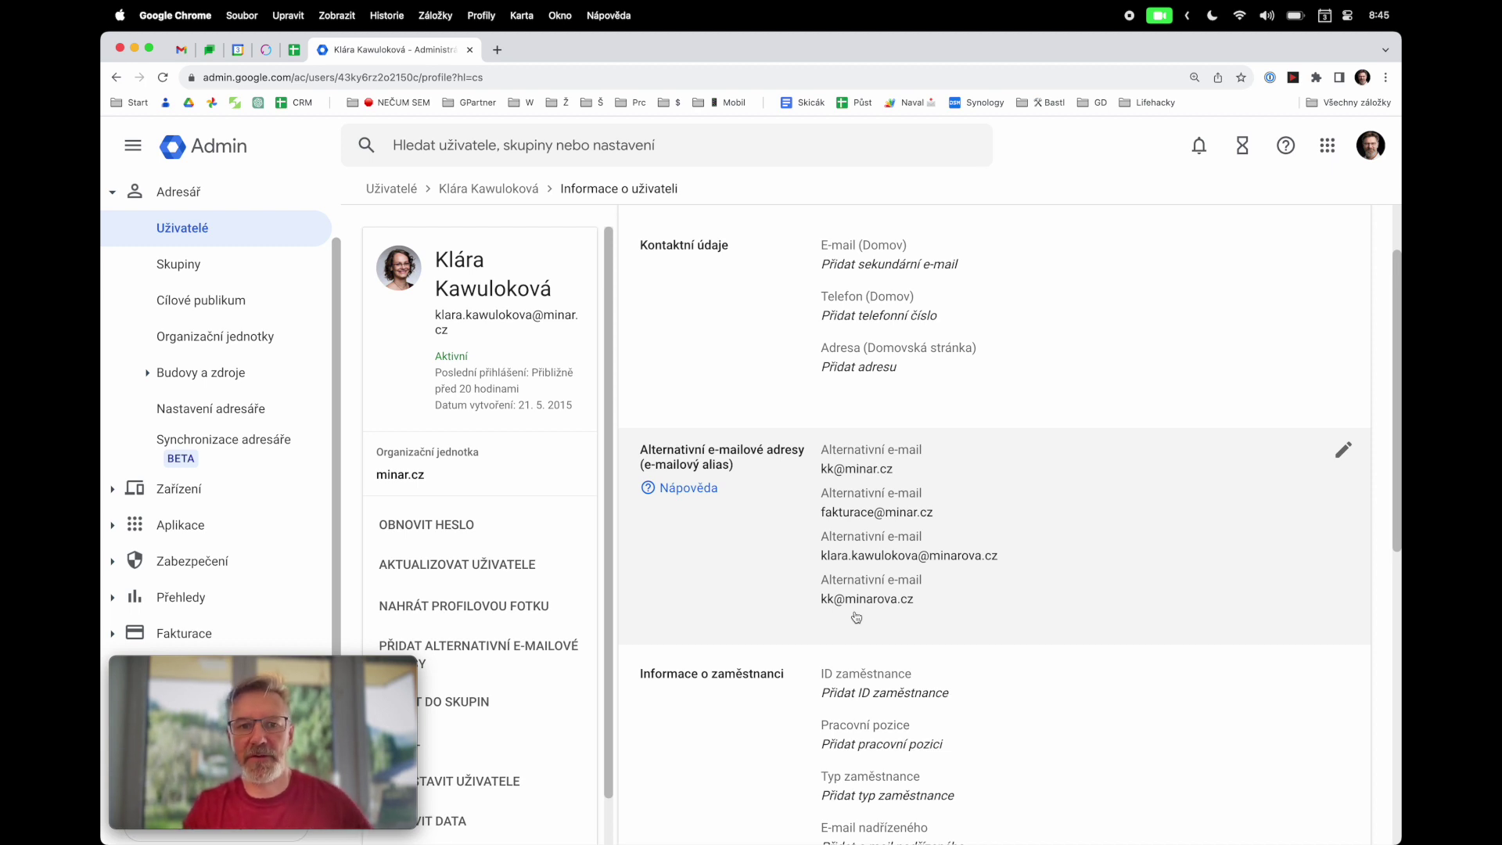
pyautogui.click(392, 189)
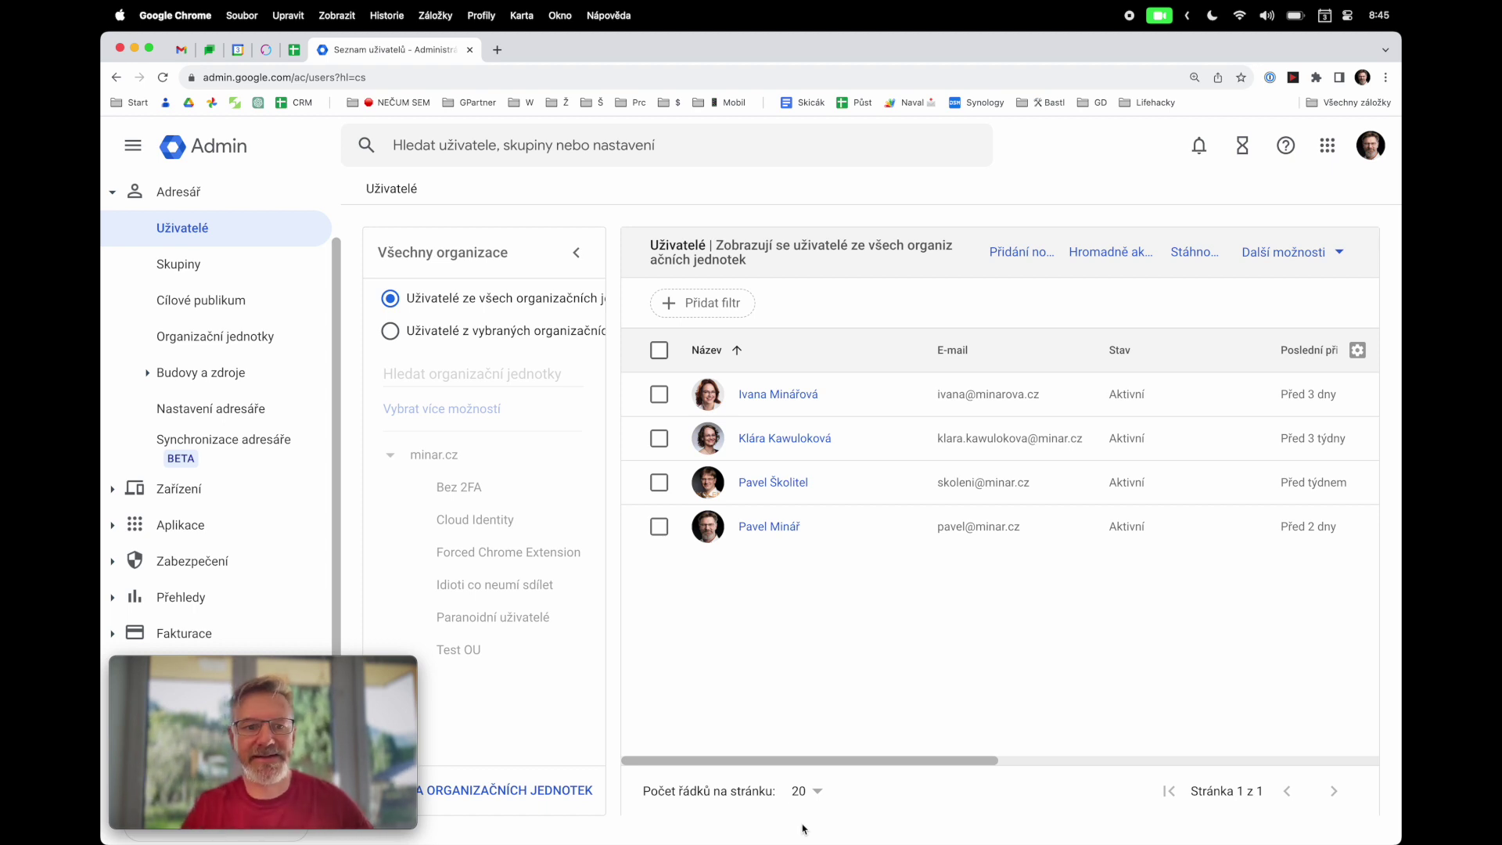
# Return to domain management, view the information on changing the primary domain, and cancel the change
pyautogui.click(240, 150)
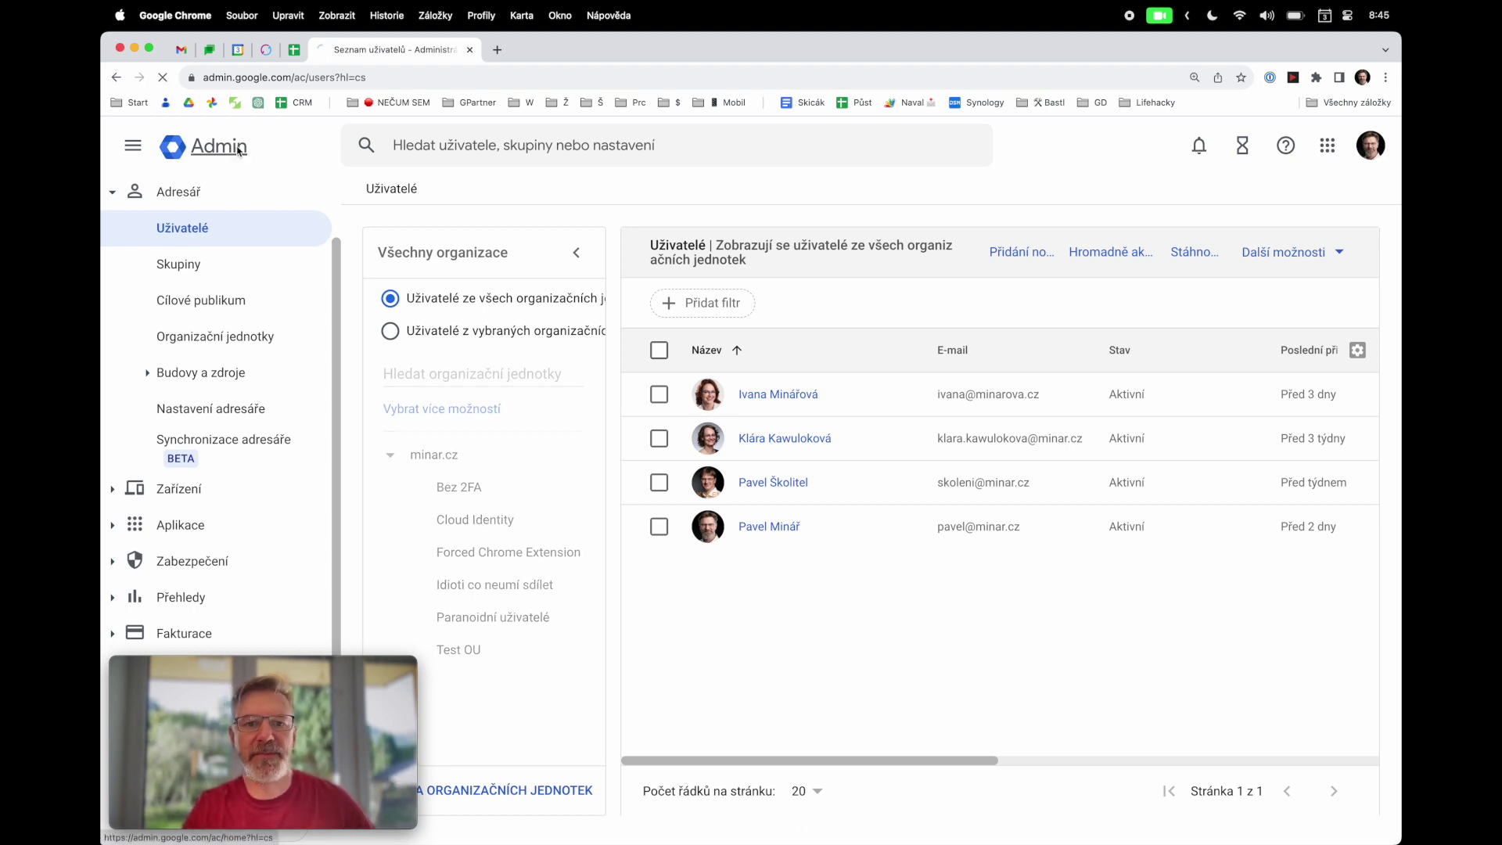
pyautogui.scroll(-3, 457, 310)
pyautogui.click(728, 482)
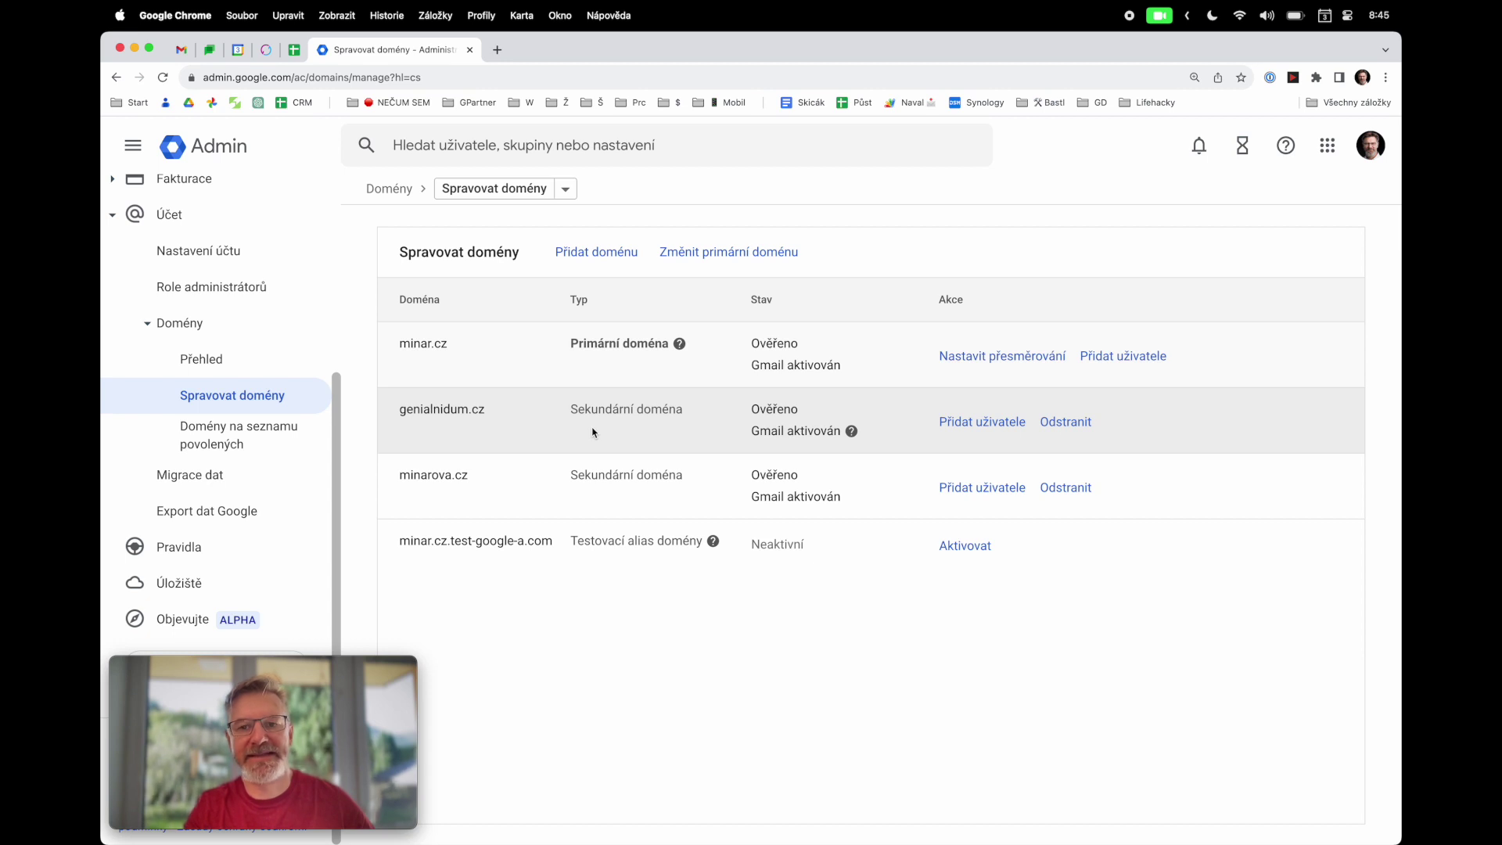
pyautogui.click(687, 258)
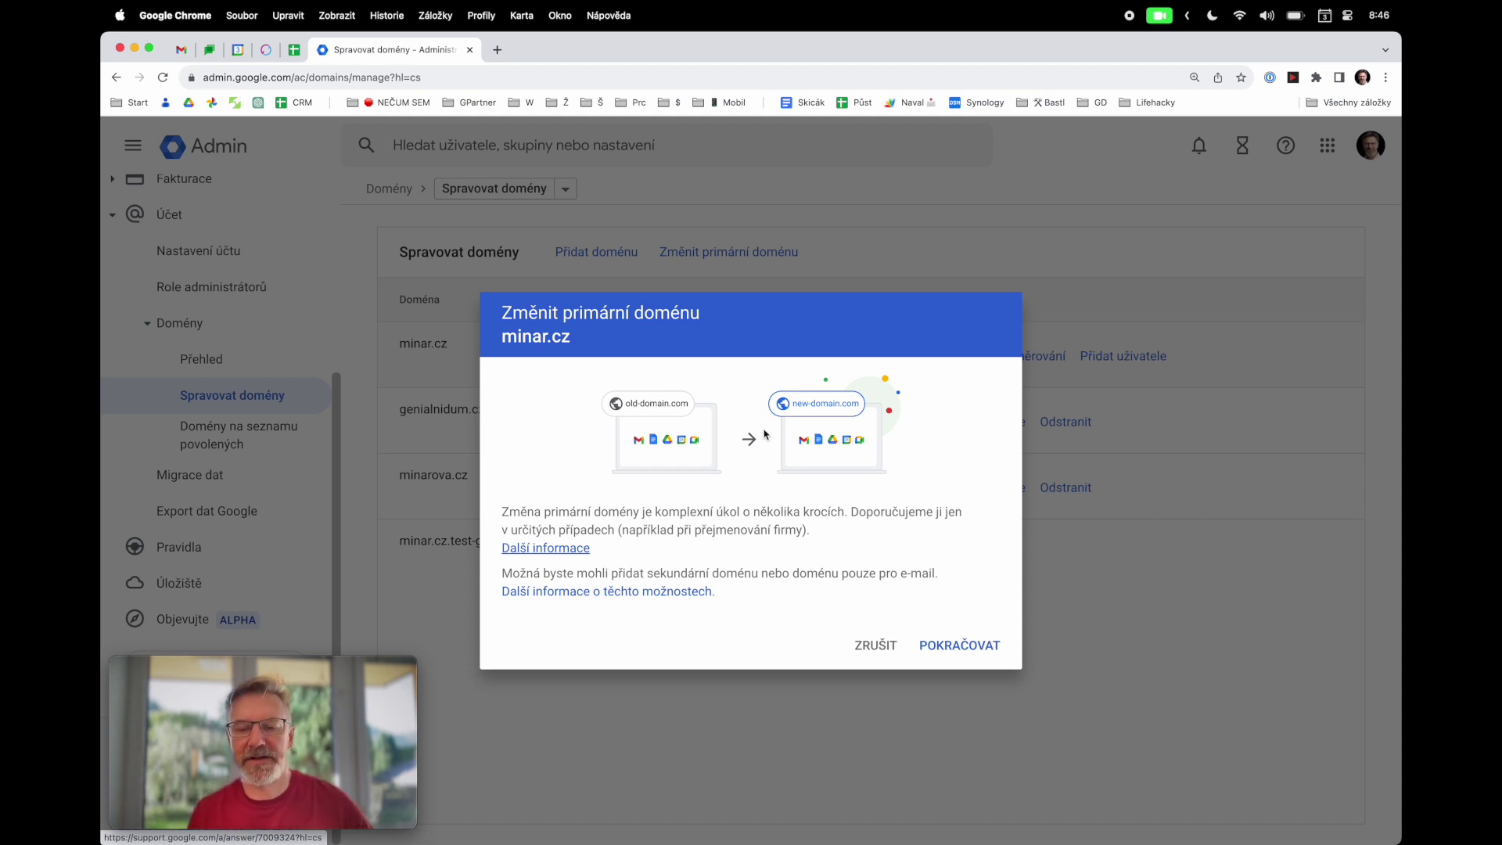
pyautogui.click(873, 643)
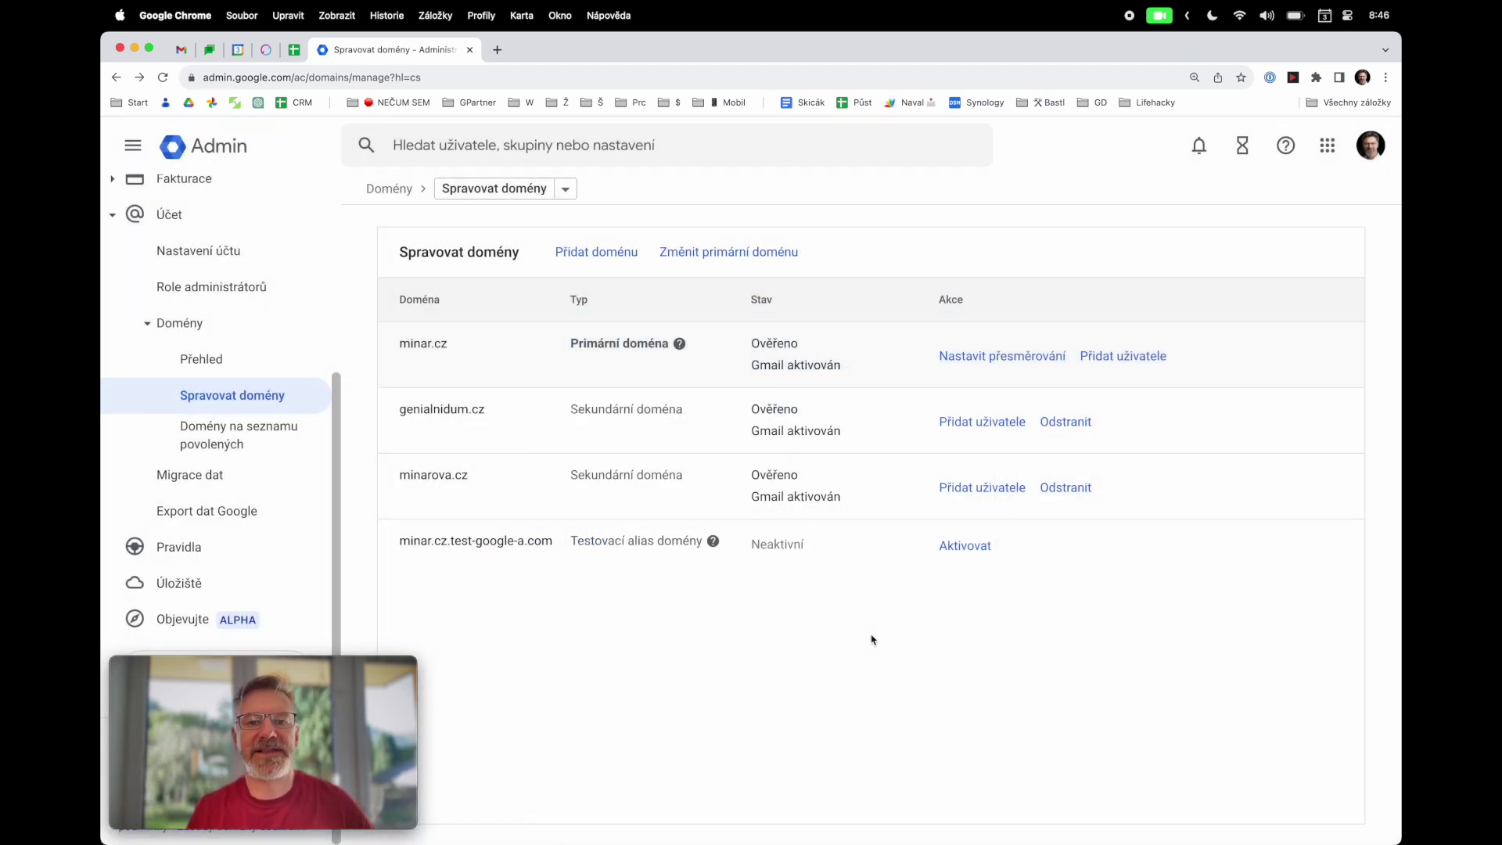